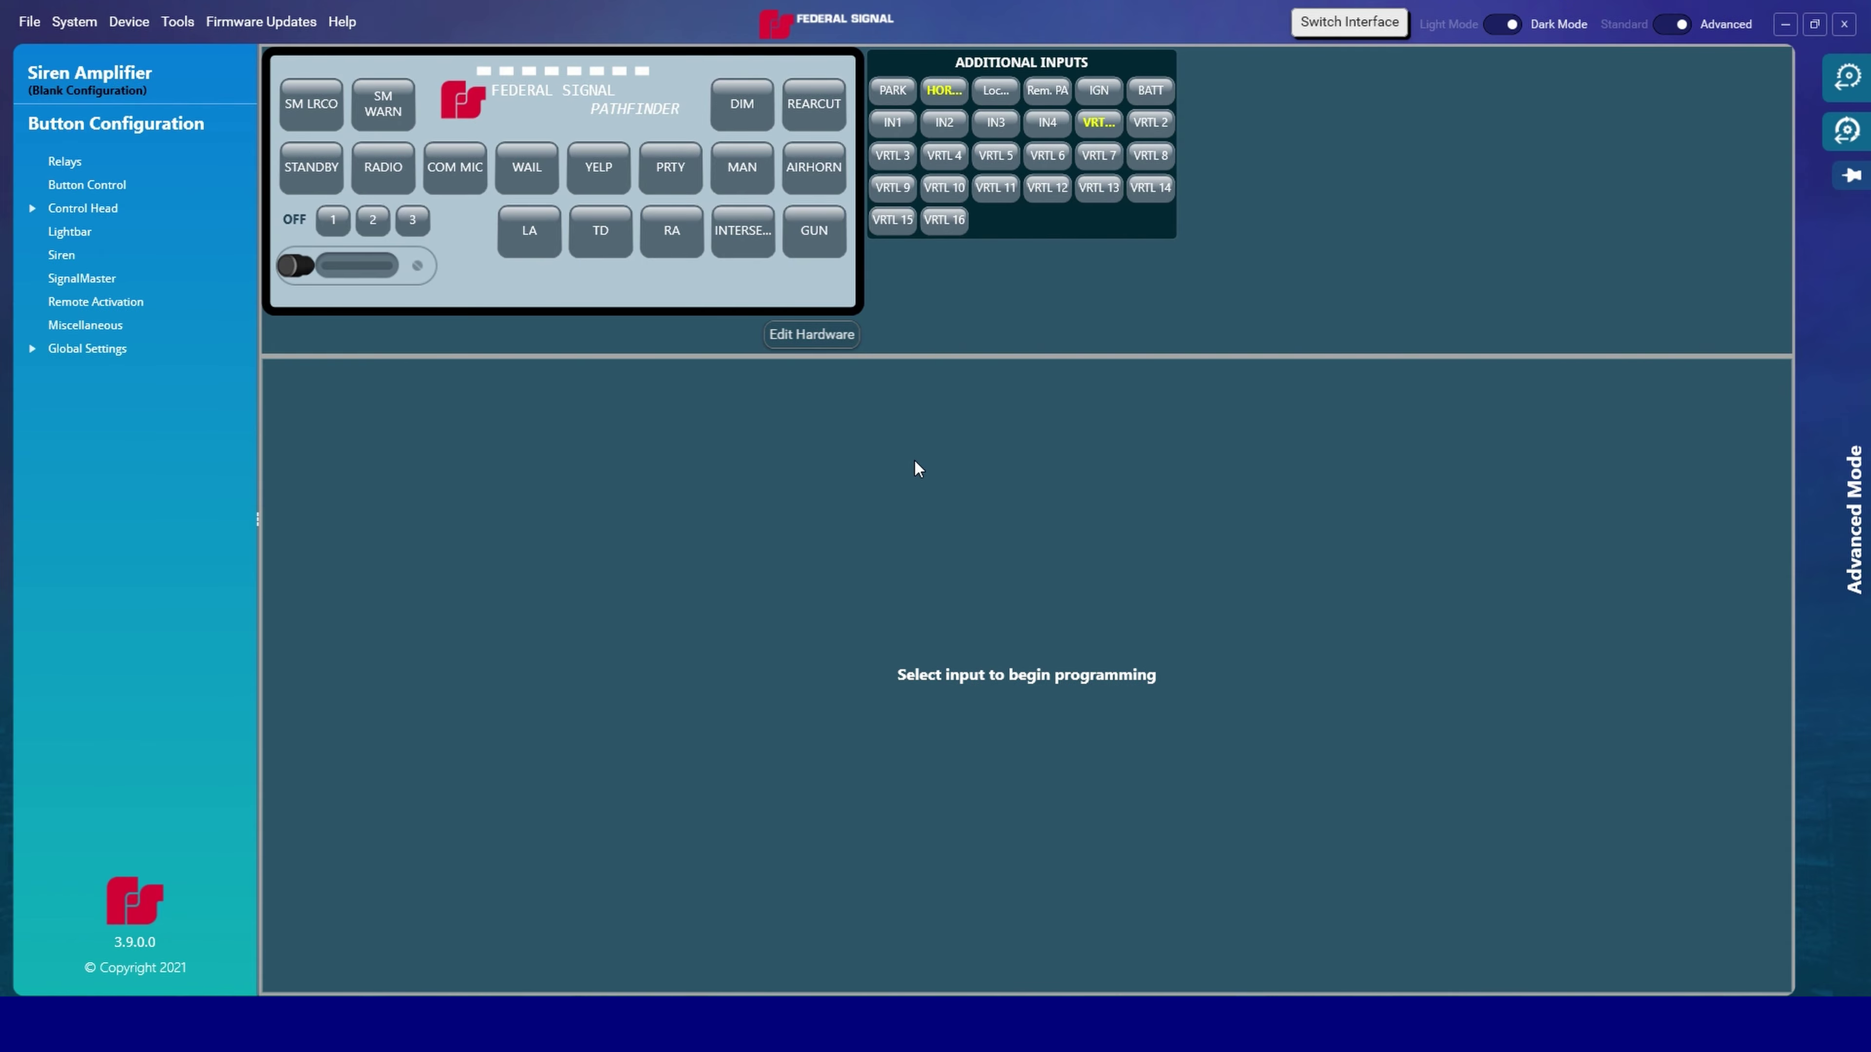
# - Add a DynaFlare 1 device to the hardware configuration and review its available DynaFlare number choices
pyautogui.click(827, 335)
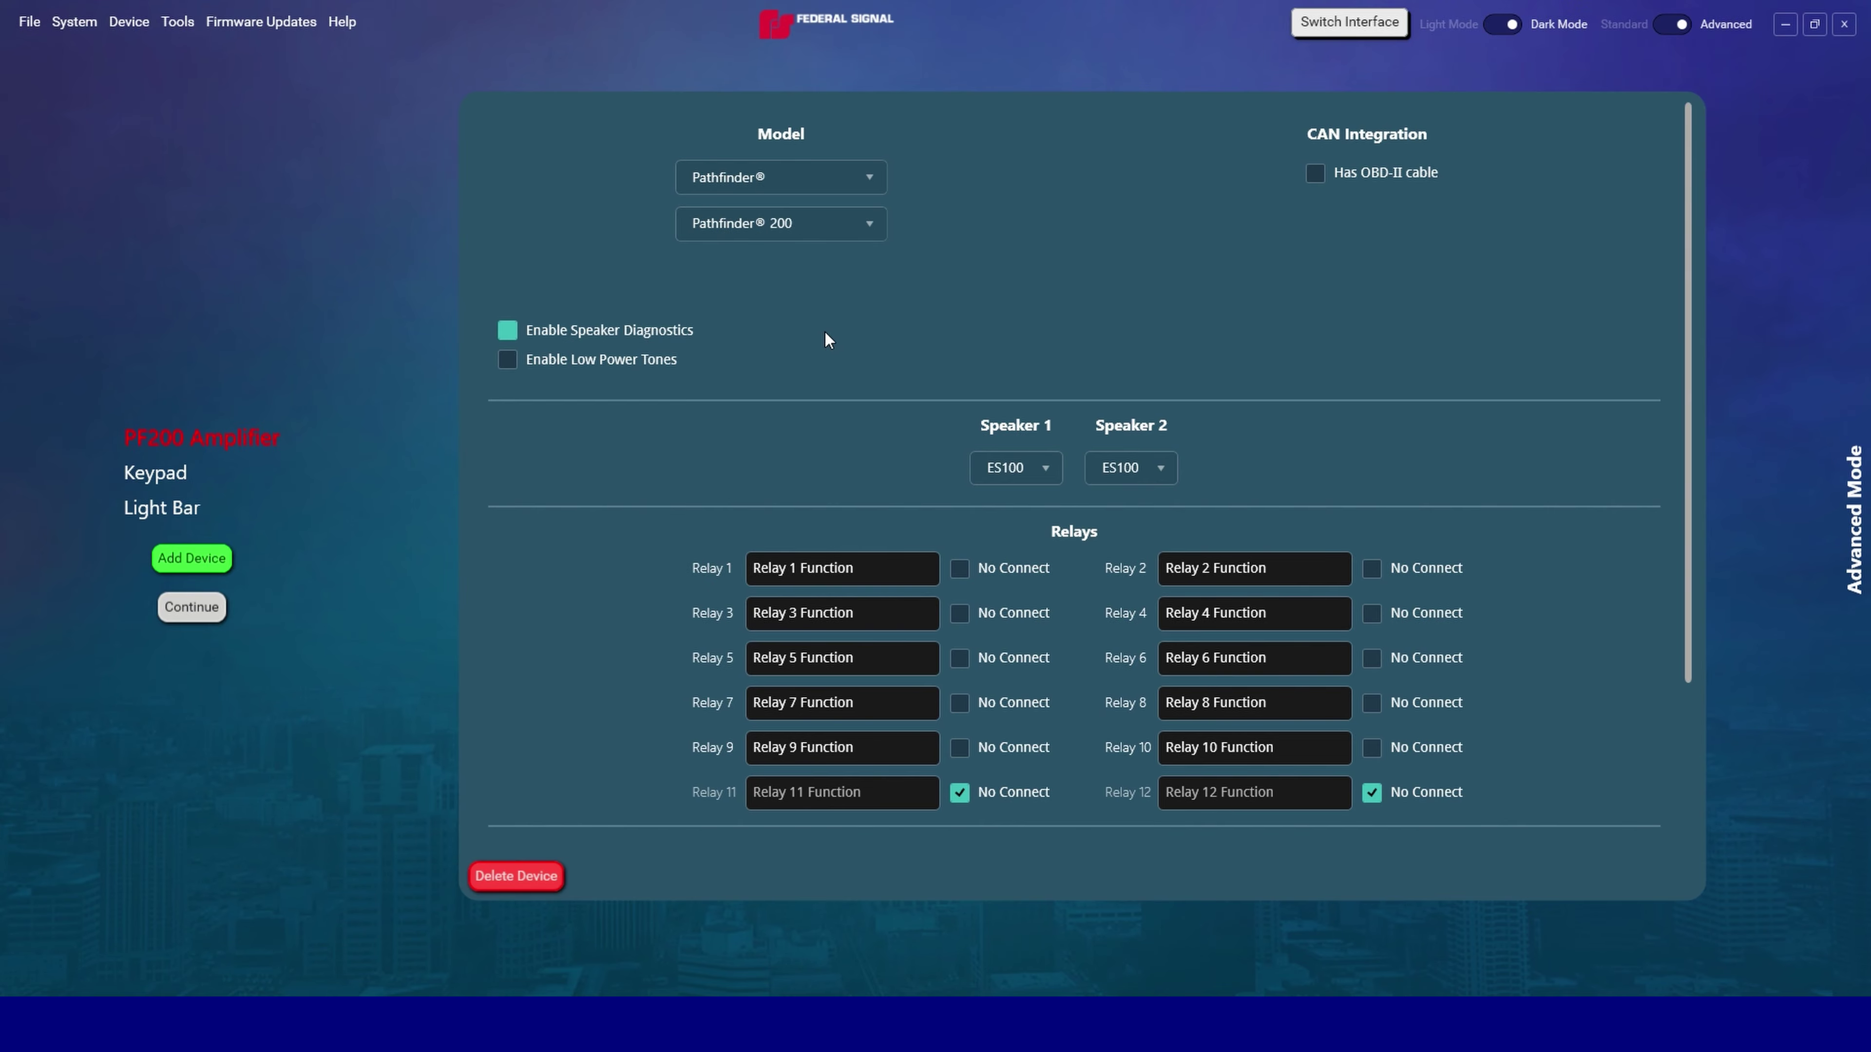
pyautogui.click(193, 560)
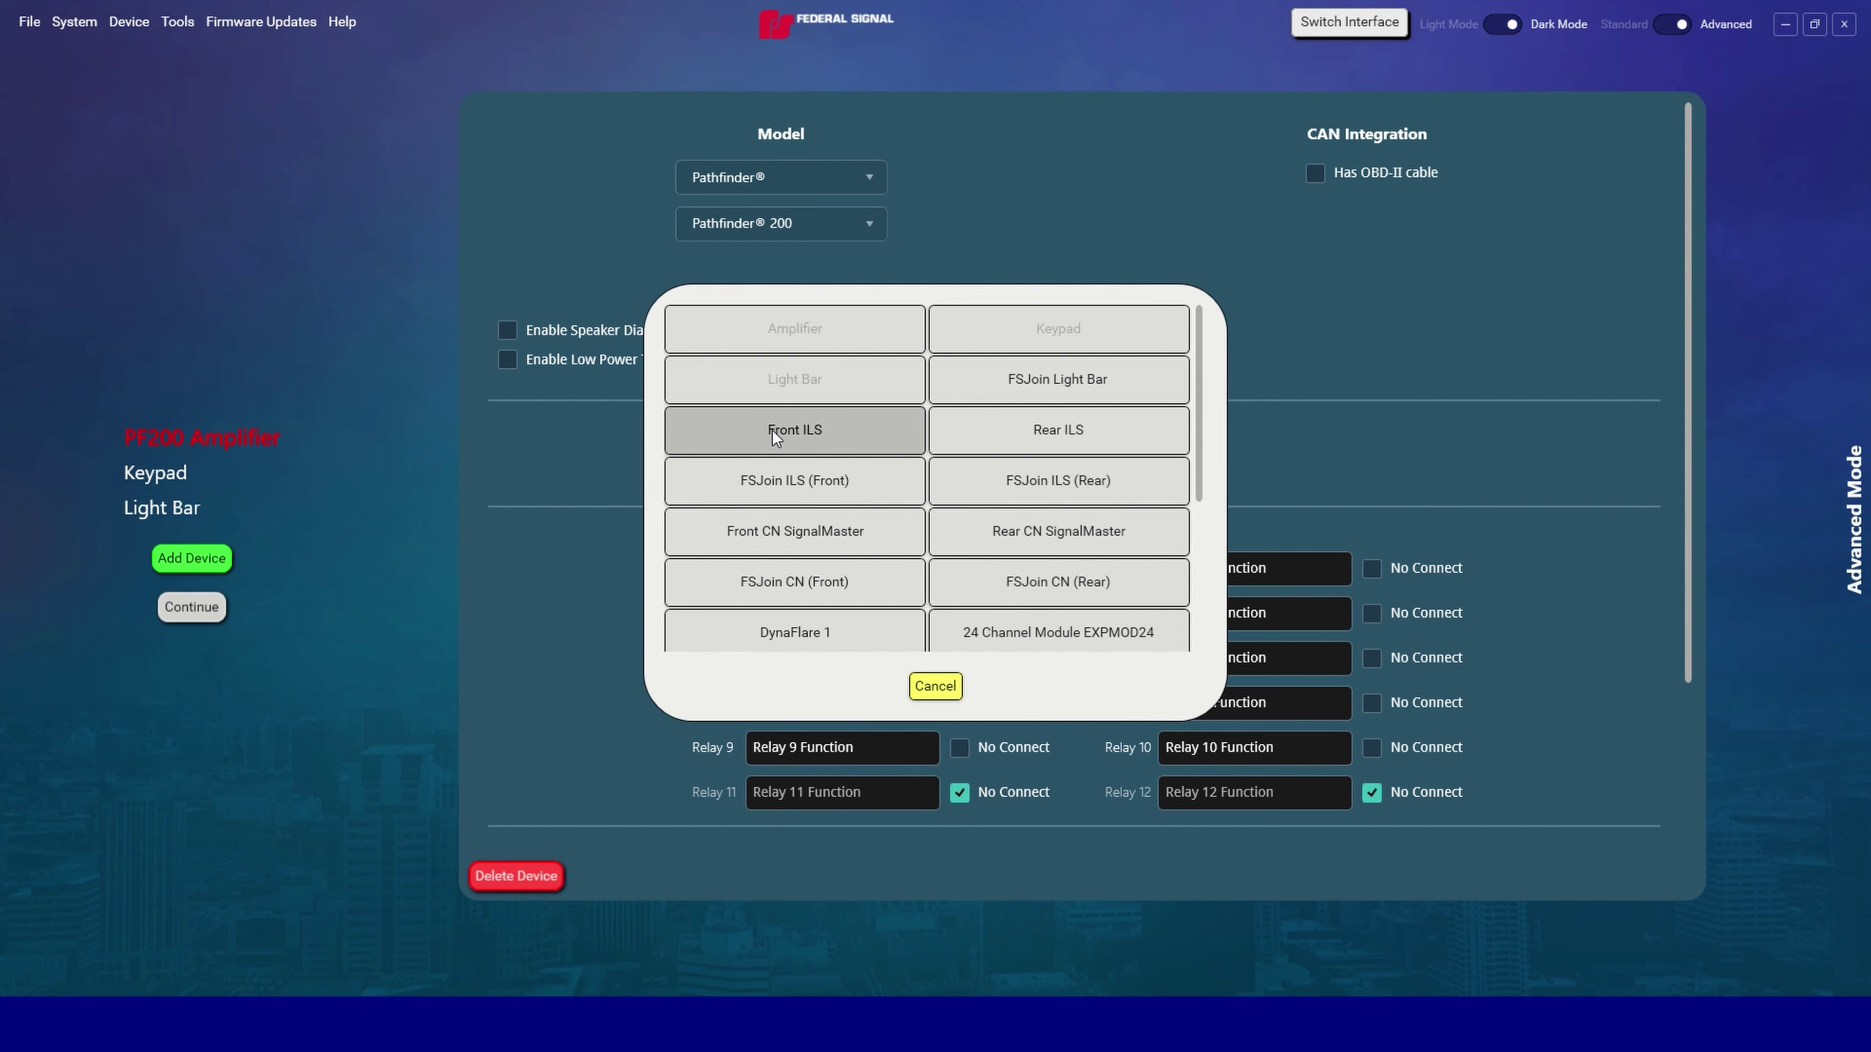
pyautogui.scroll(-1, 787, 428)
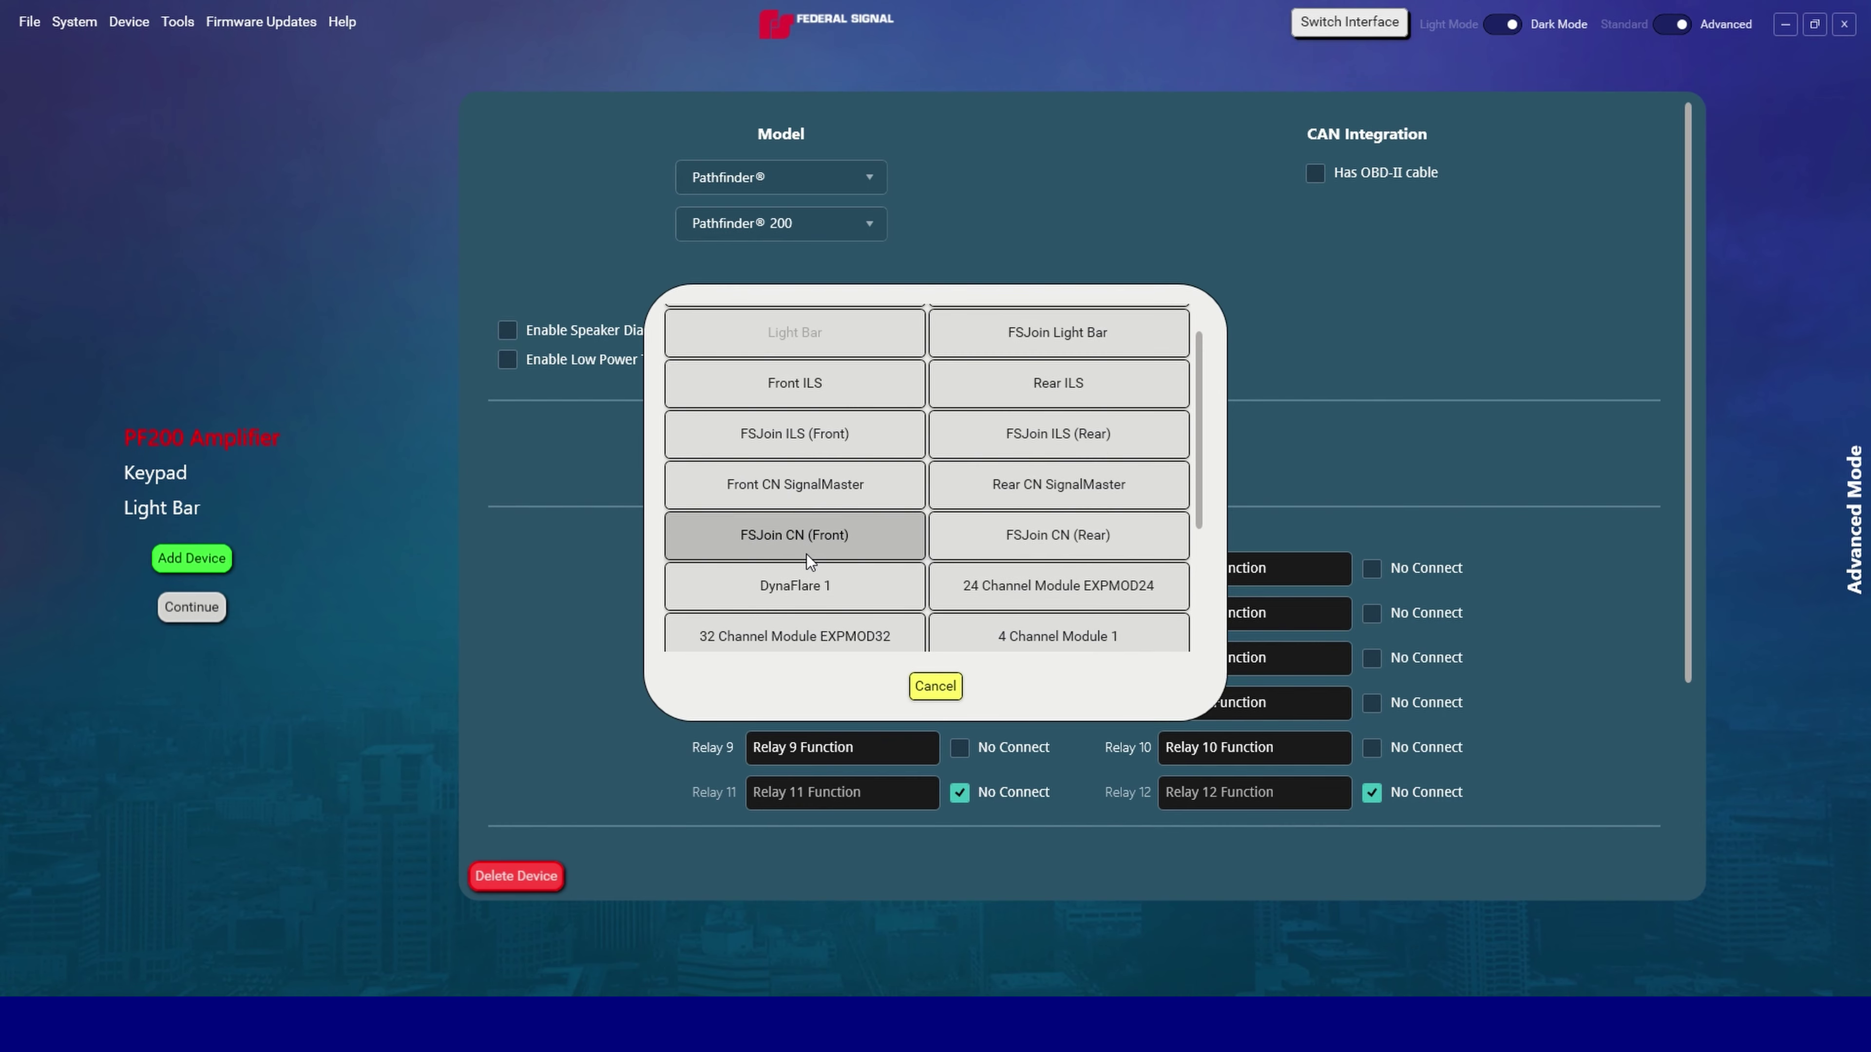
pyautogui.click(818, 585)
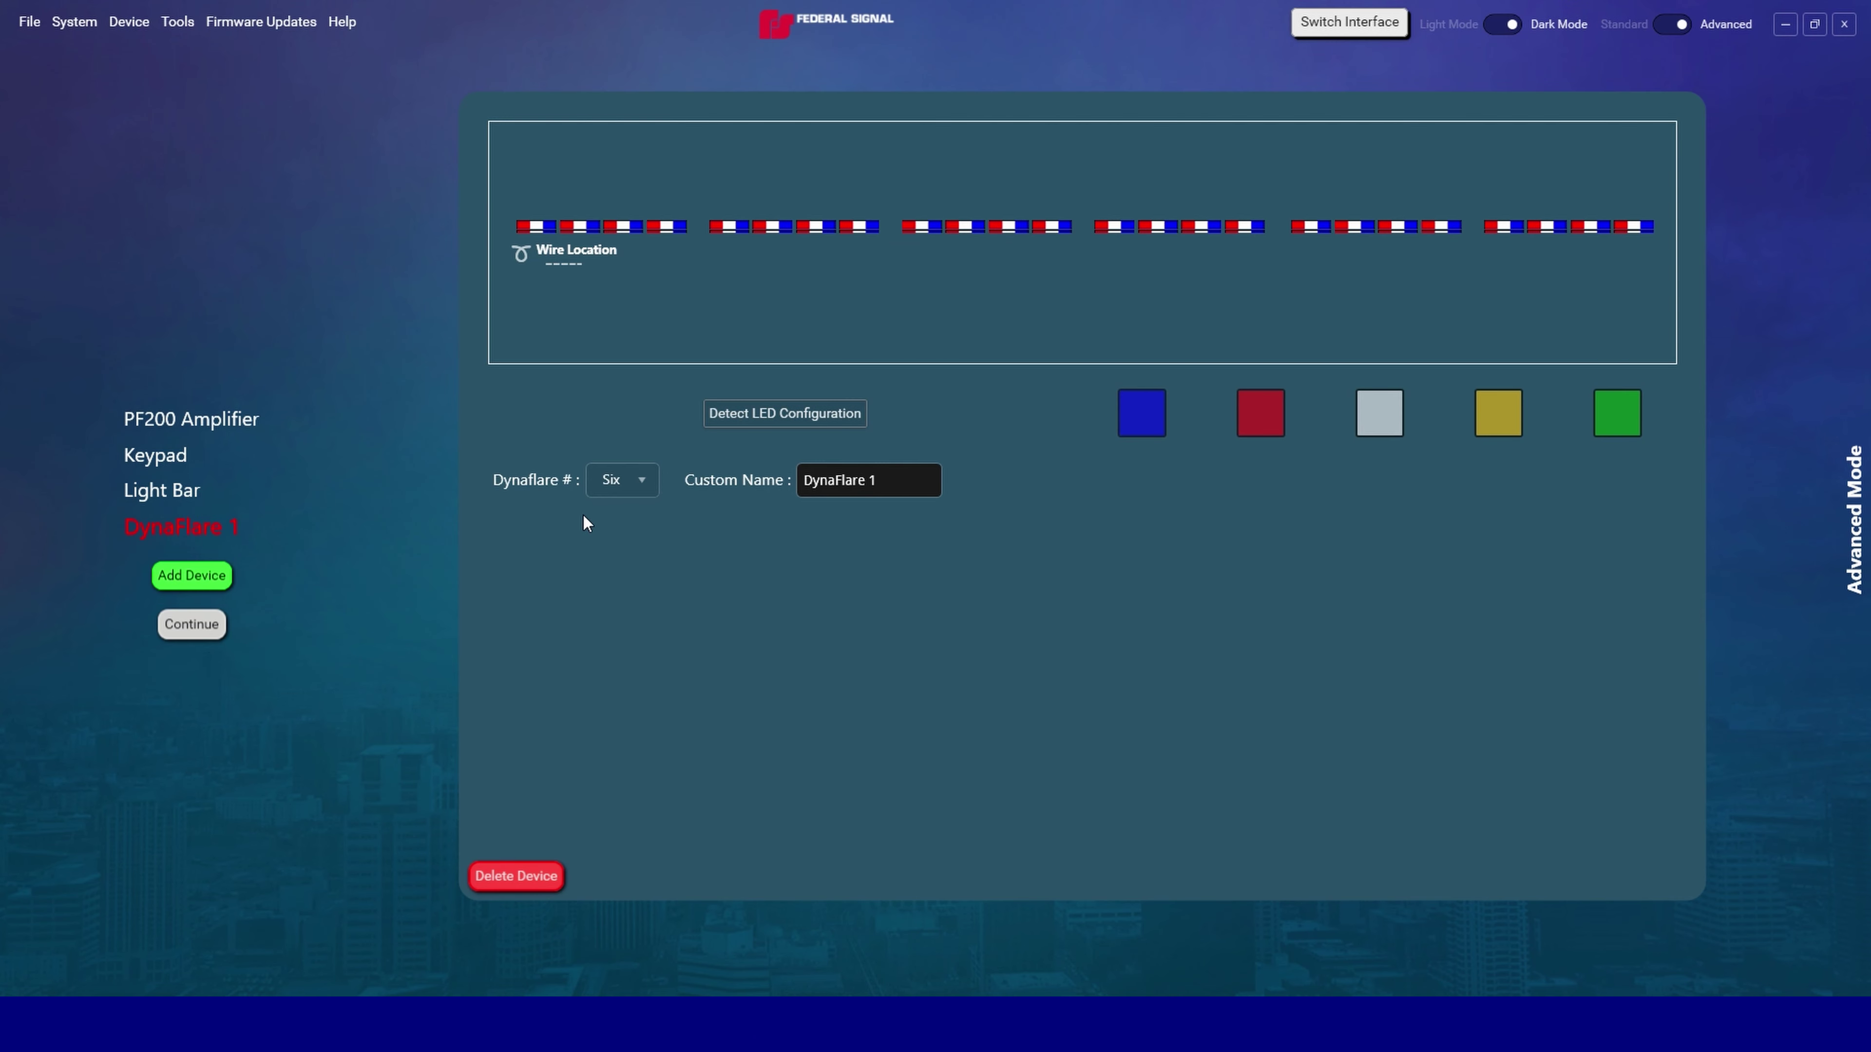
pyautogui.click(615, 483)
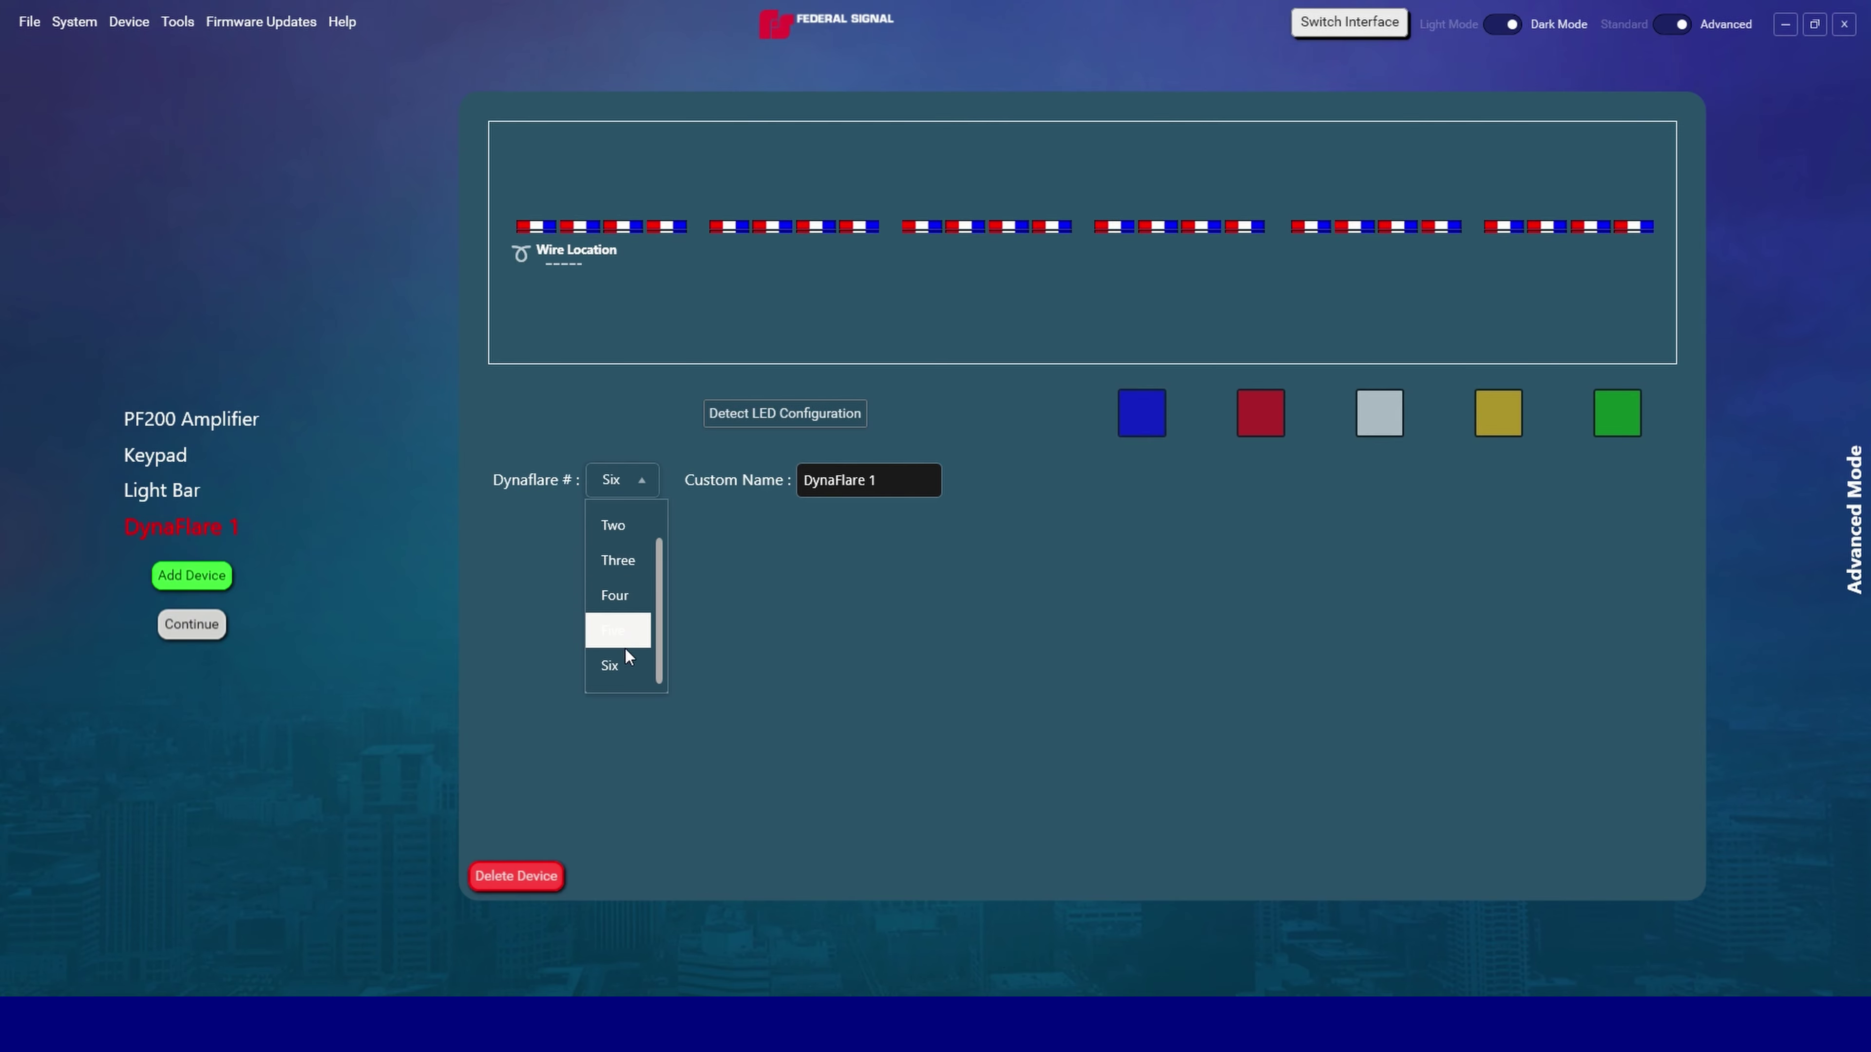
pyautogui.scroll(1, 624, 660)
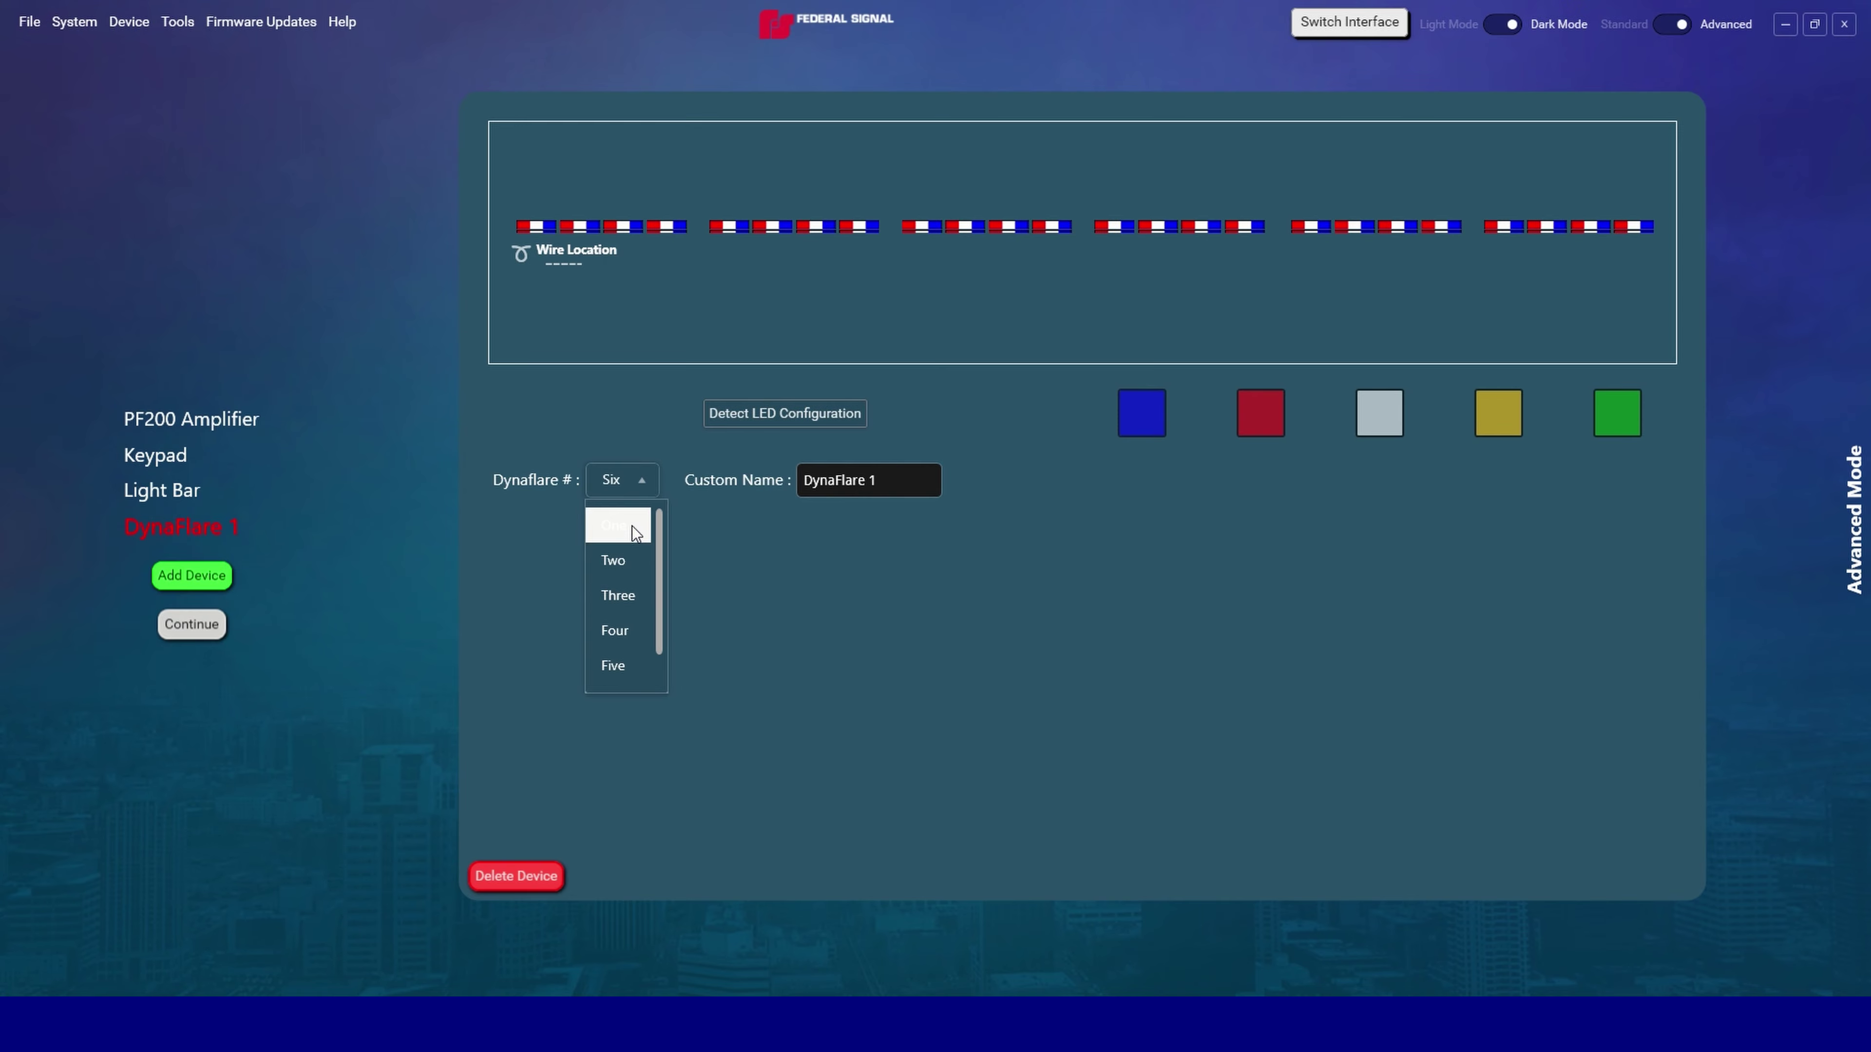
pyautogui.scroll(-1, 632, 526)
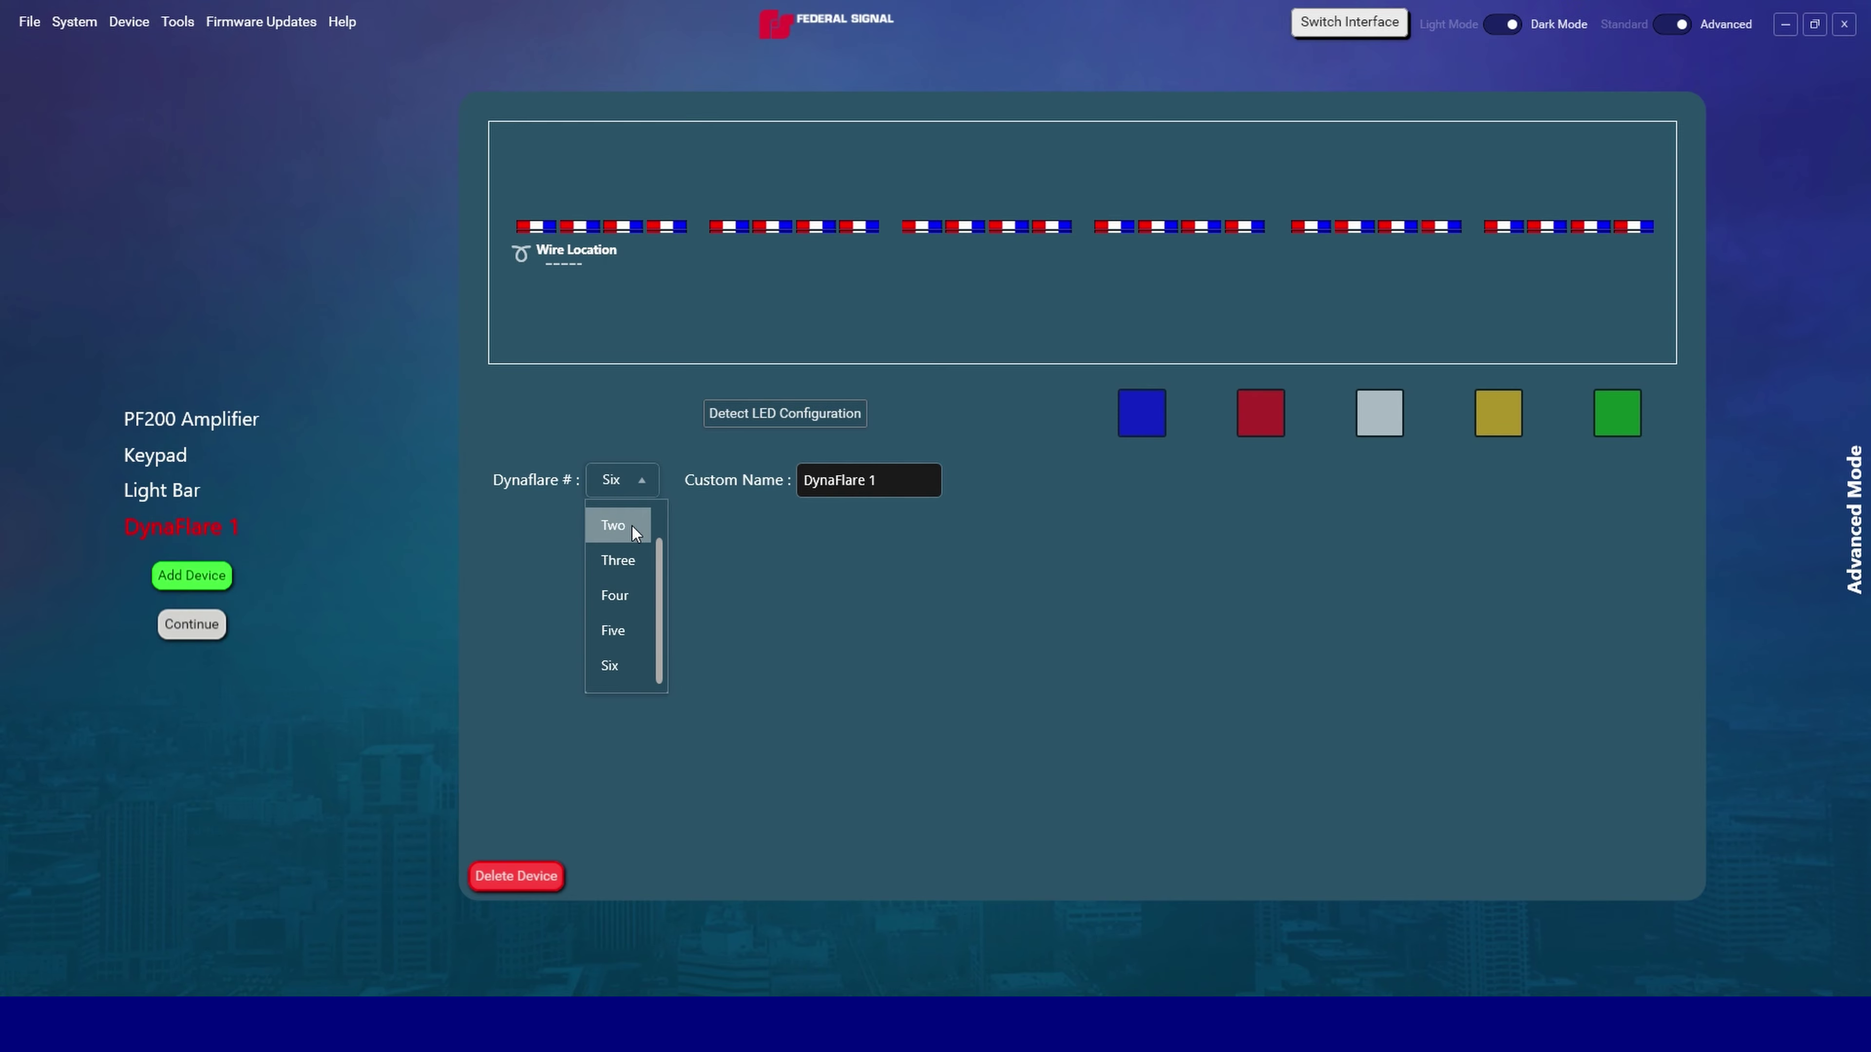
pyautogui.click(899, 569)
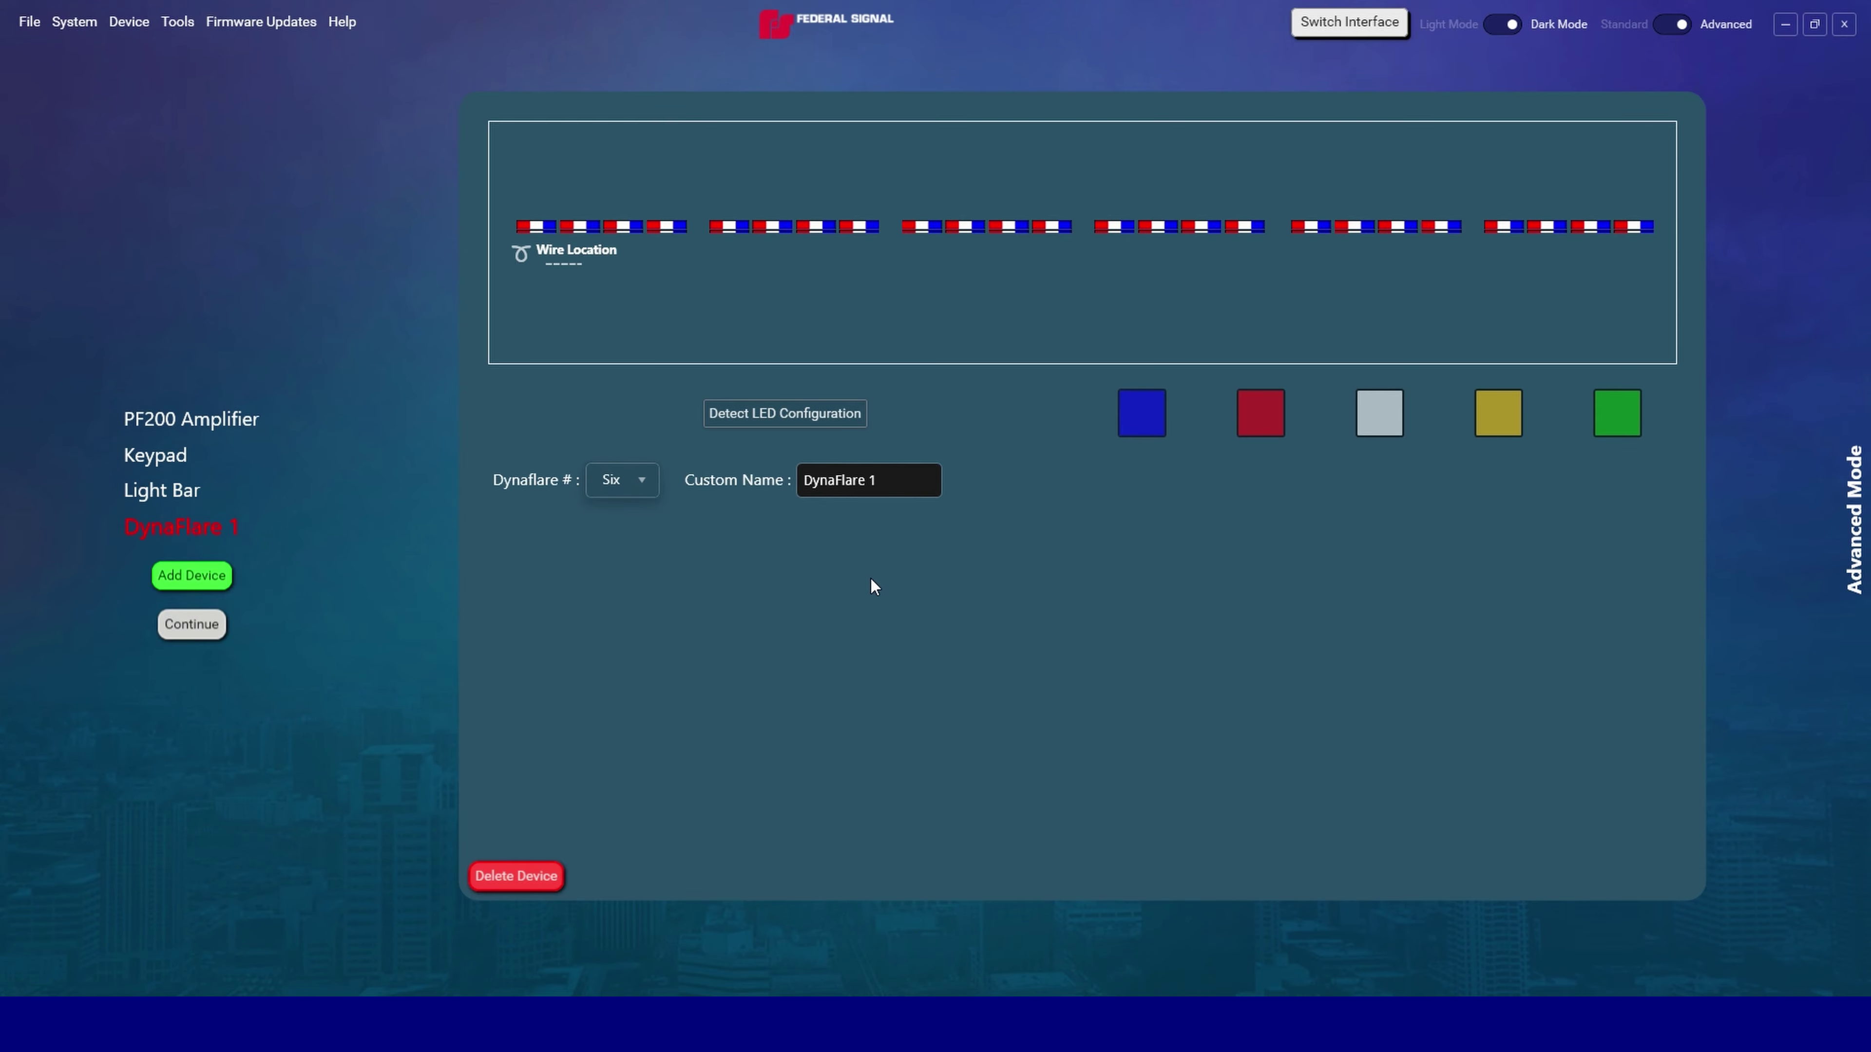
# - Add a second DynaFlare device, DynaFlare 2, to the hardware configuration and review its DynaFlare number choices
pyautogui.click(220, 578)
pyautogui.scroll(-2, 809, 509)
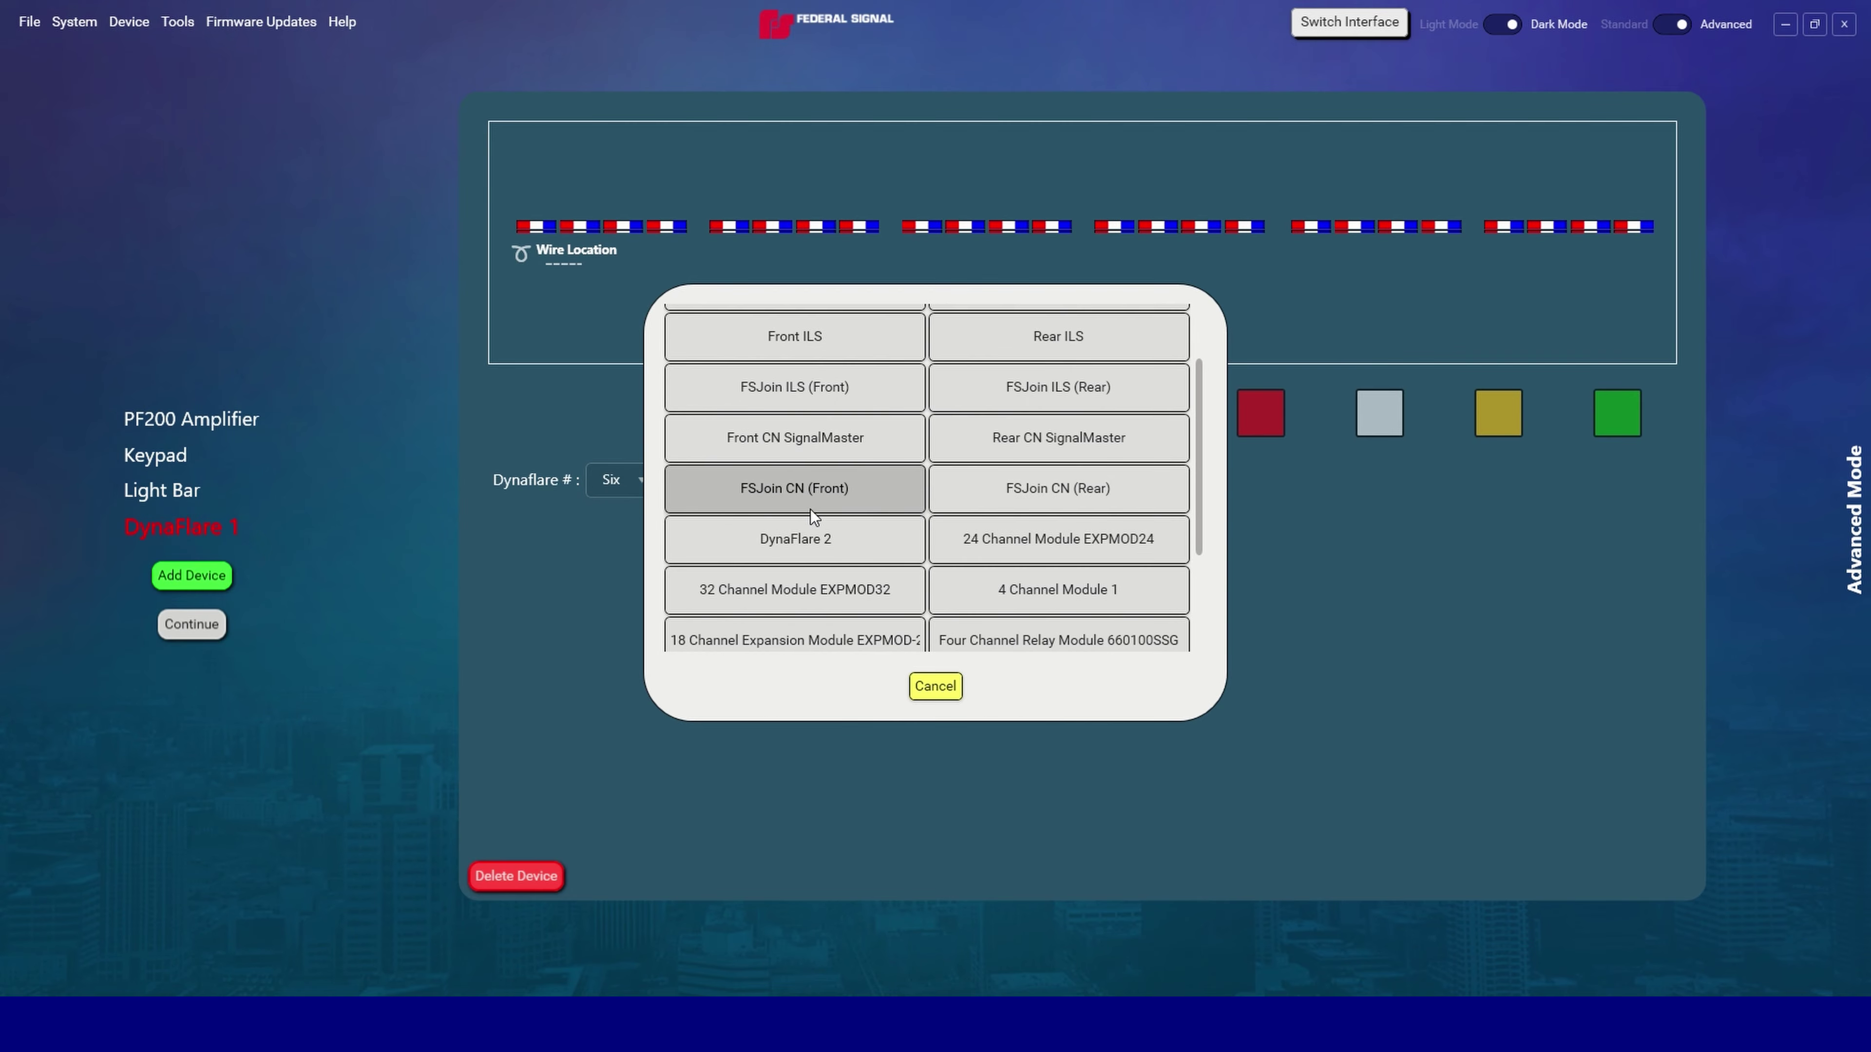
pyautogui.click(845, 543)
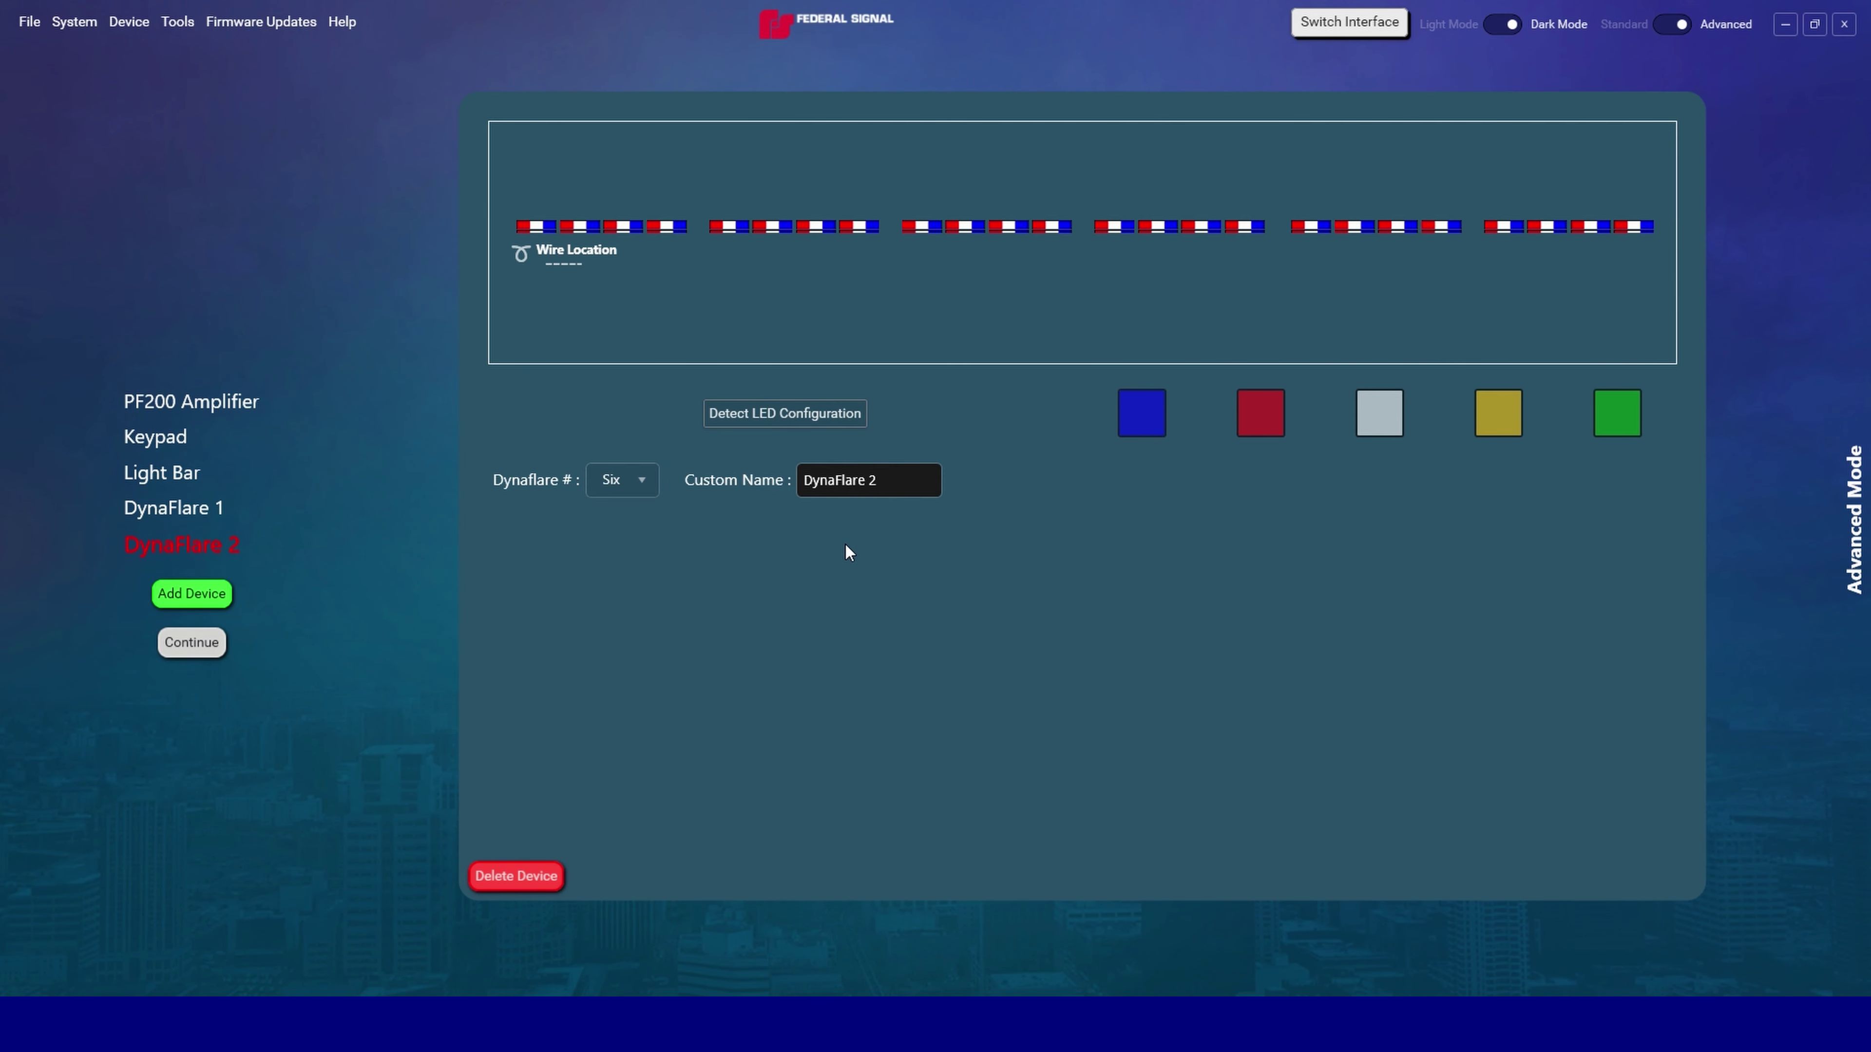
pyautogui.click(628, 480)
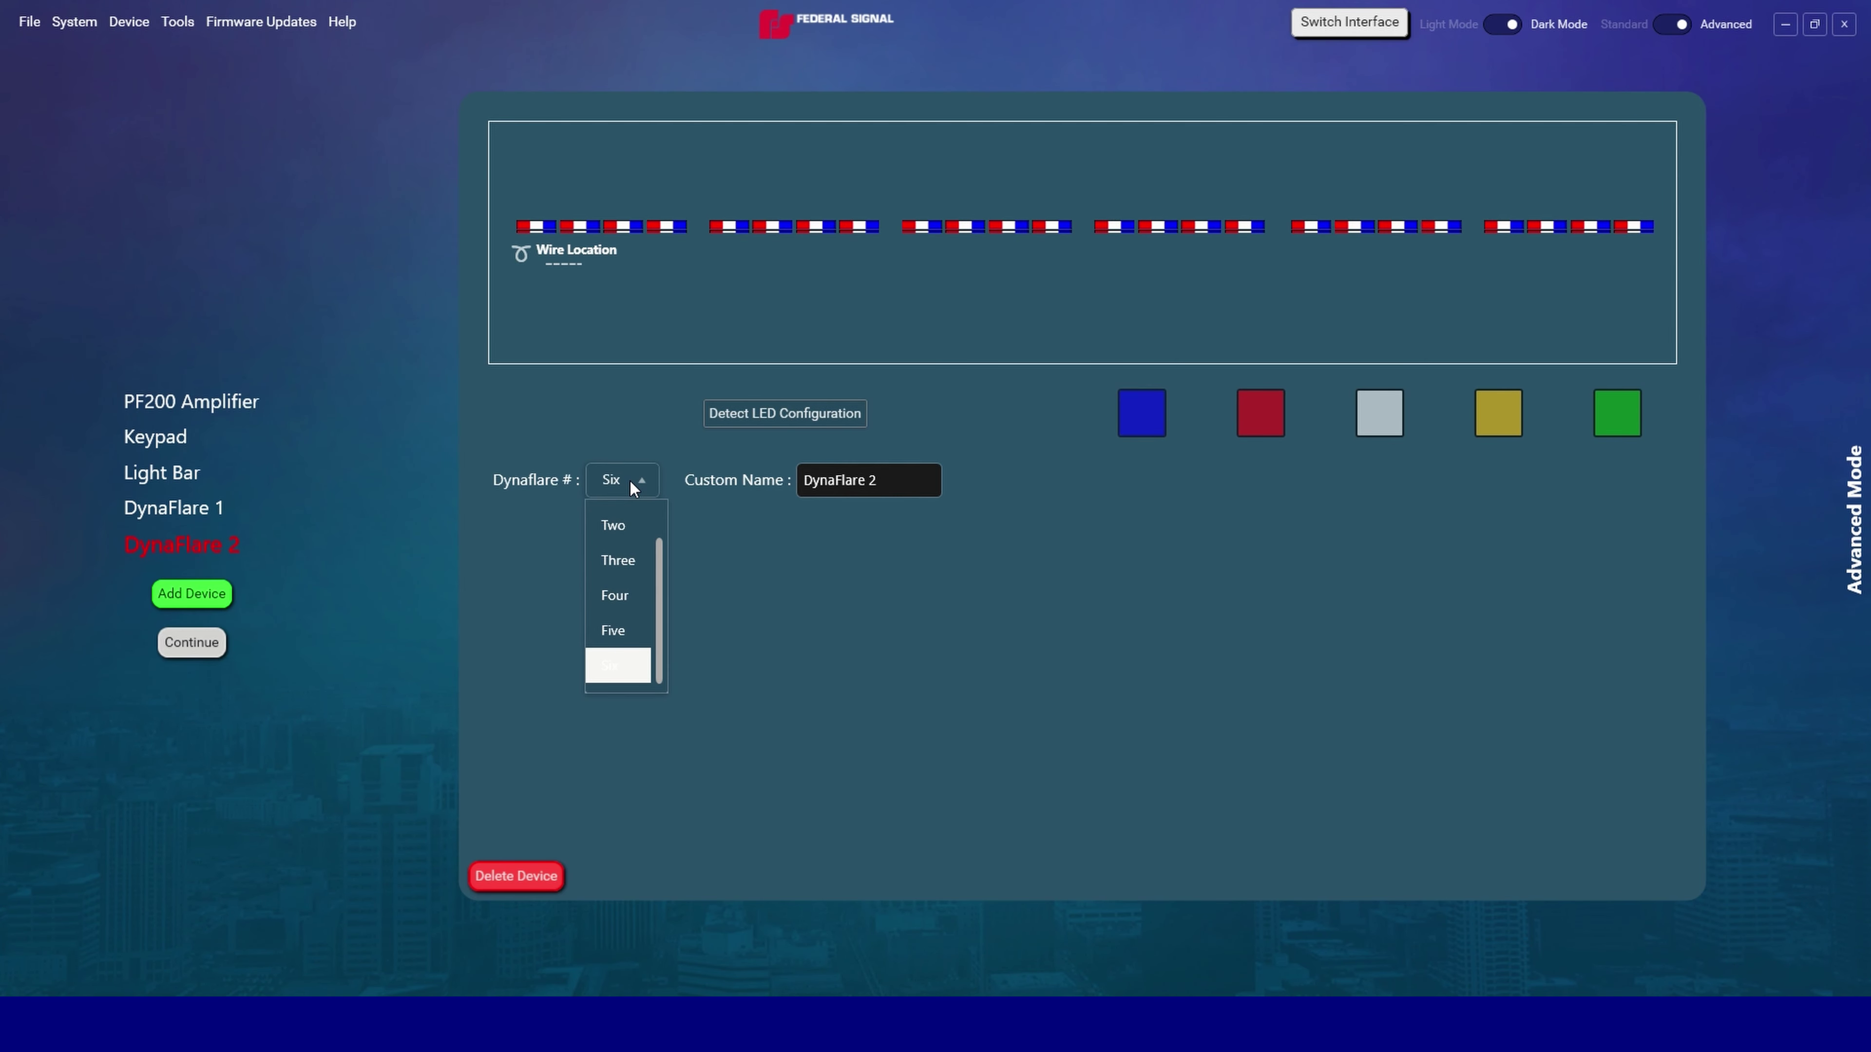
pyautogui.scroll(1, 606, 539)
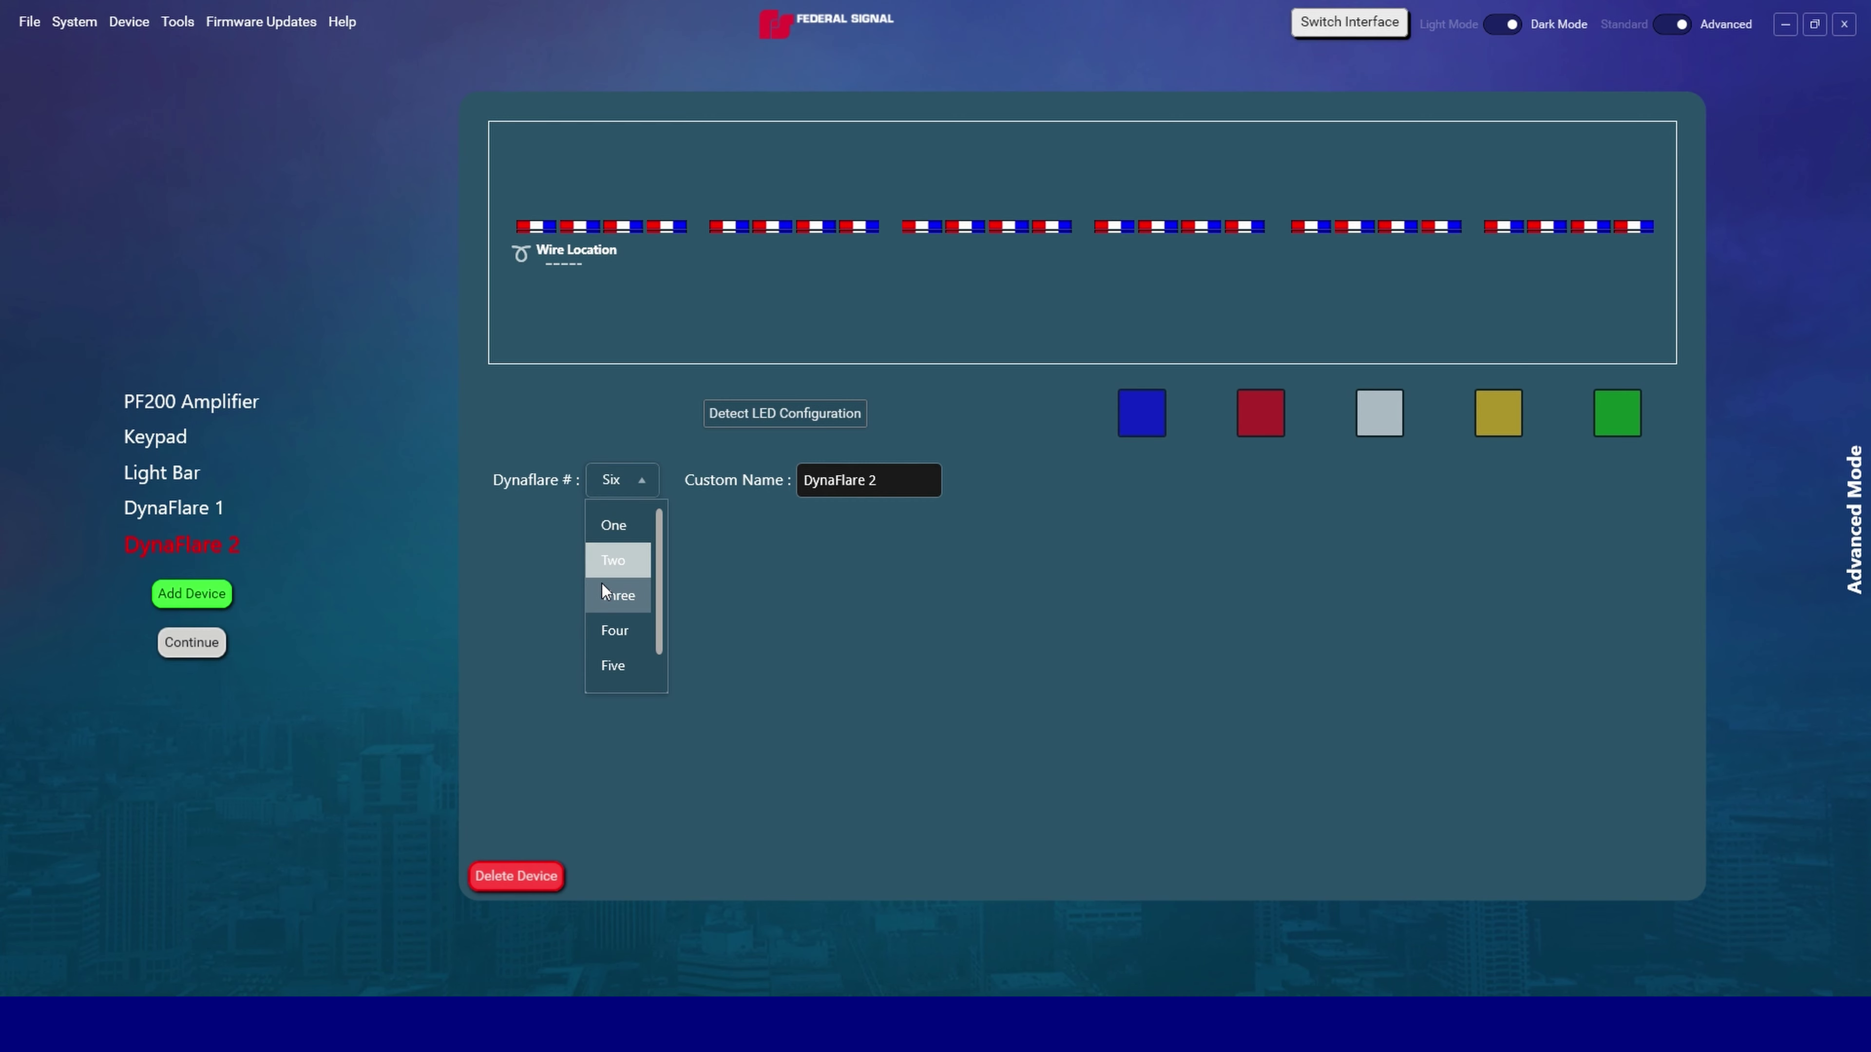
pyautogui.scroll(-1, 607, 667)
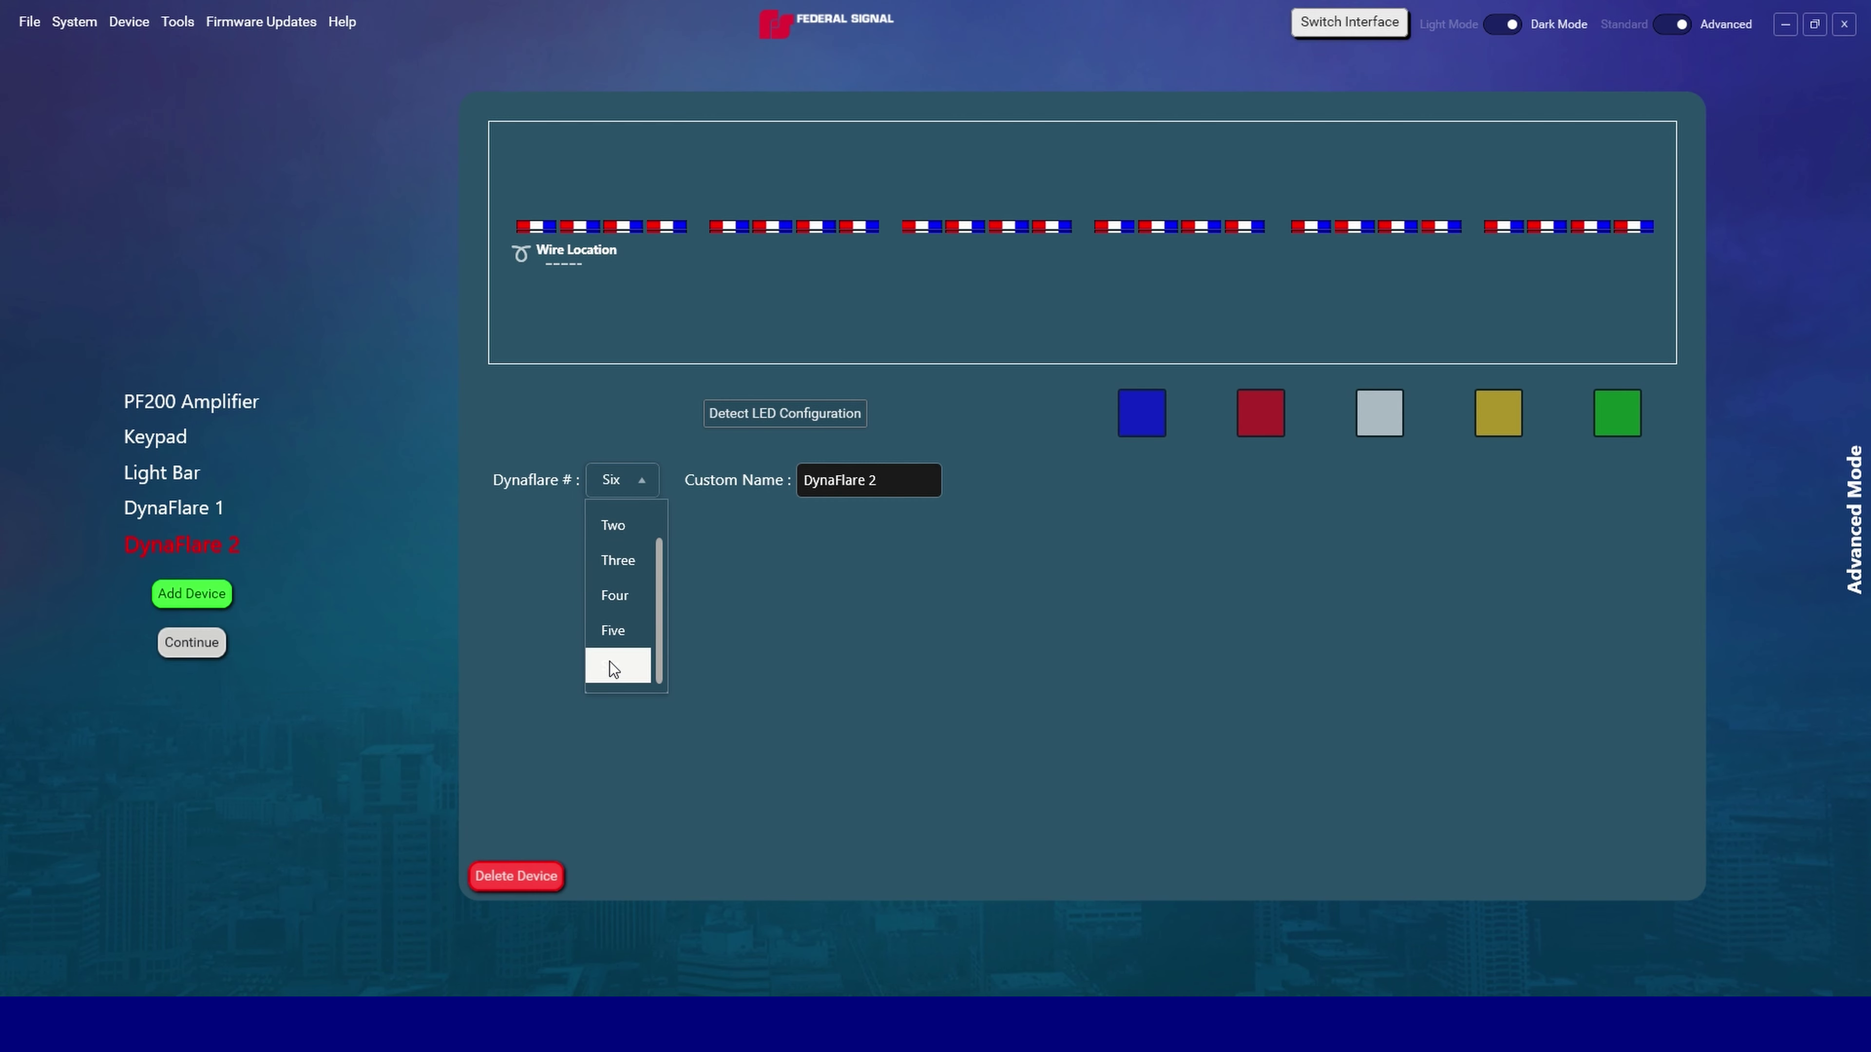
pyautogui.click(883, 651)
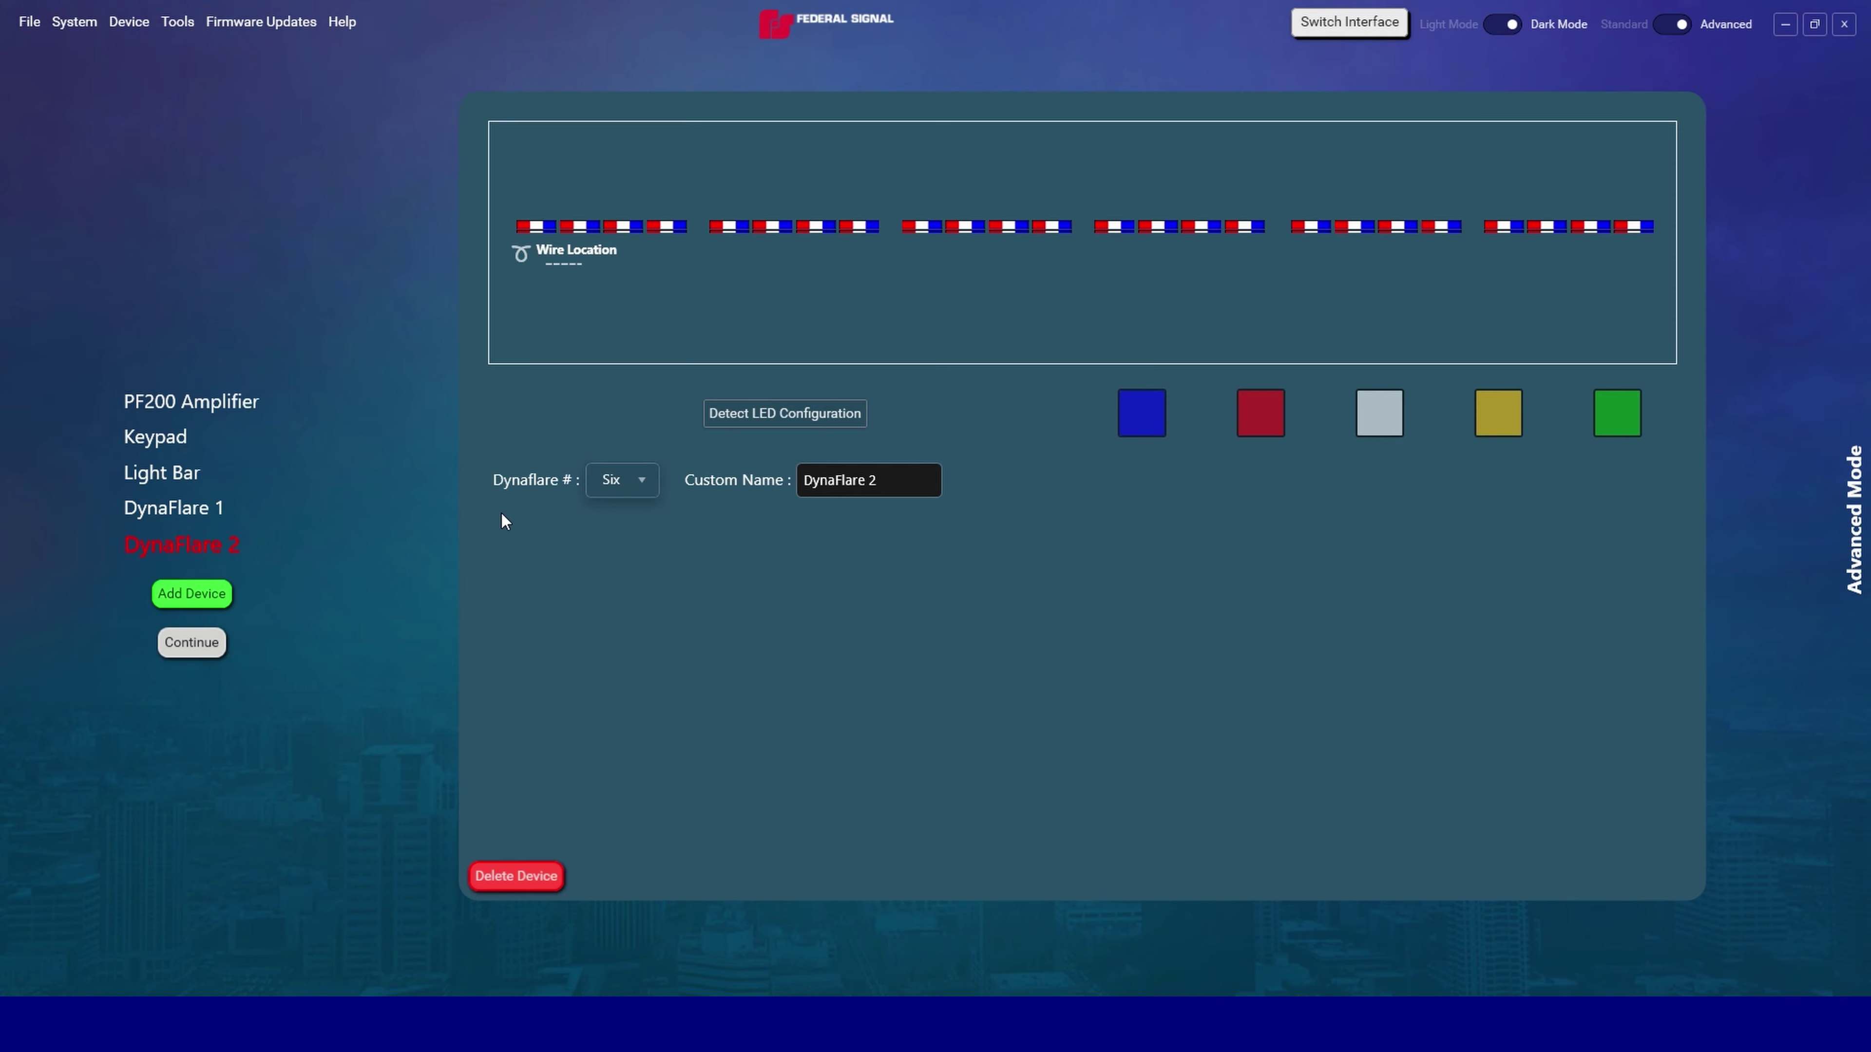
# - Open the device ID assignment and assign the first detected DynaFlare unit to DynaFlare 1
pyautogui.click(128, 30)
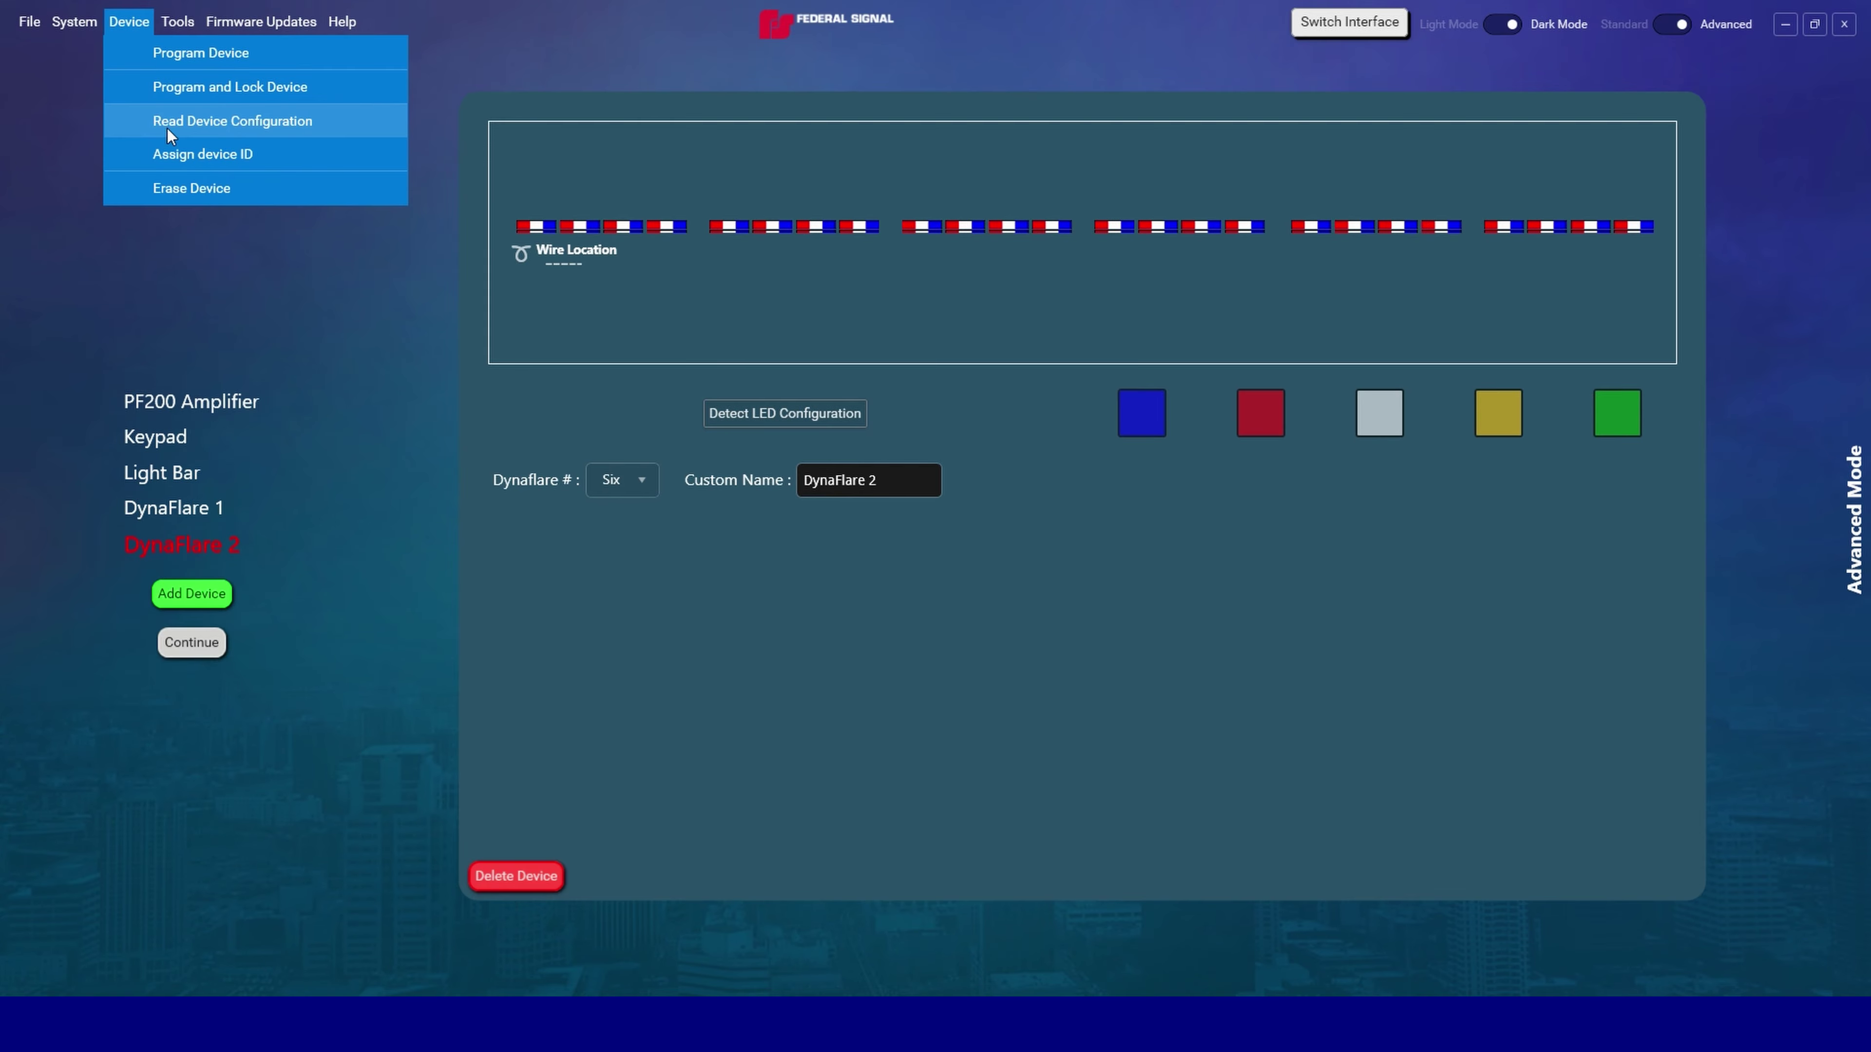
pyautogui.click(252, 159)
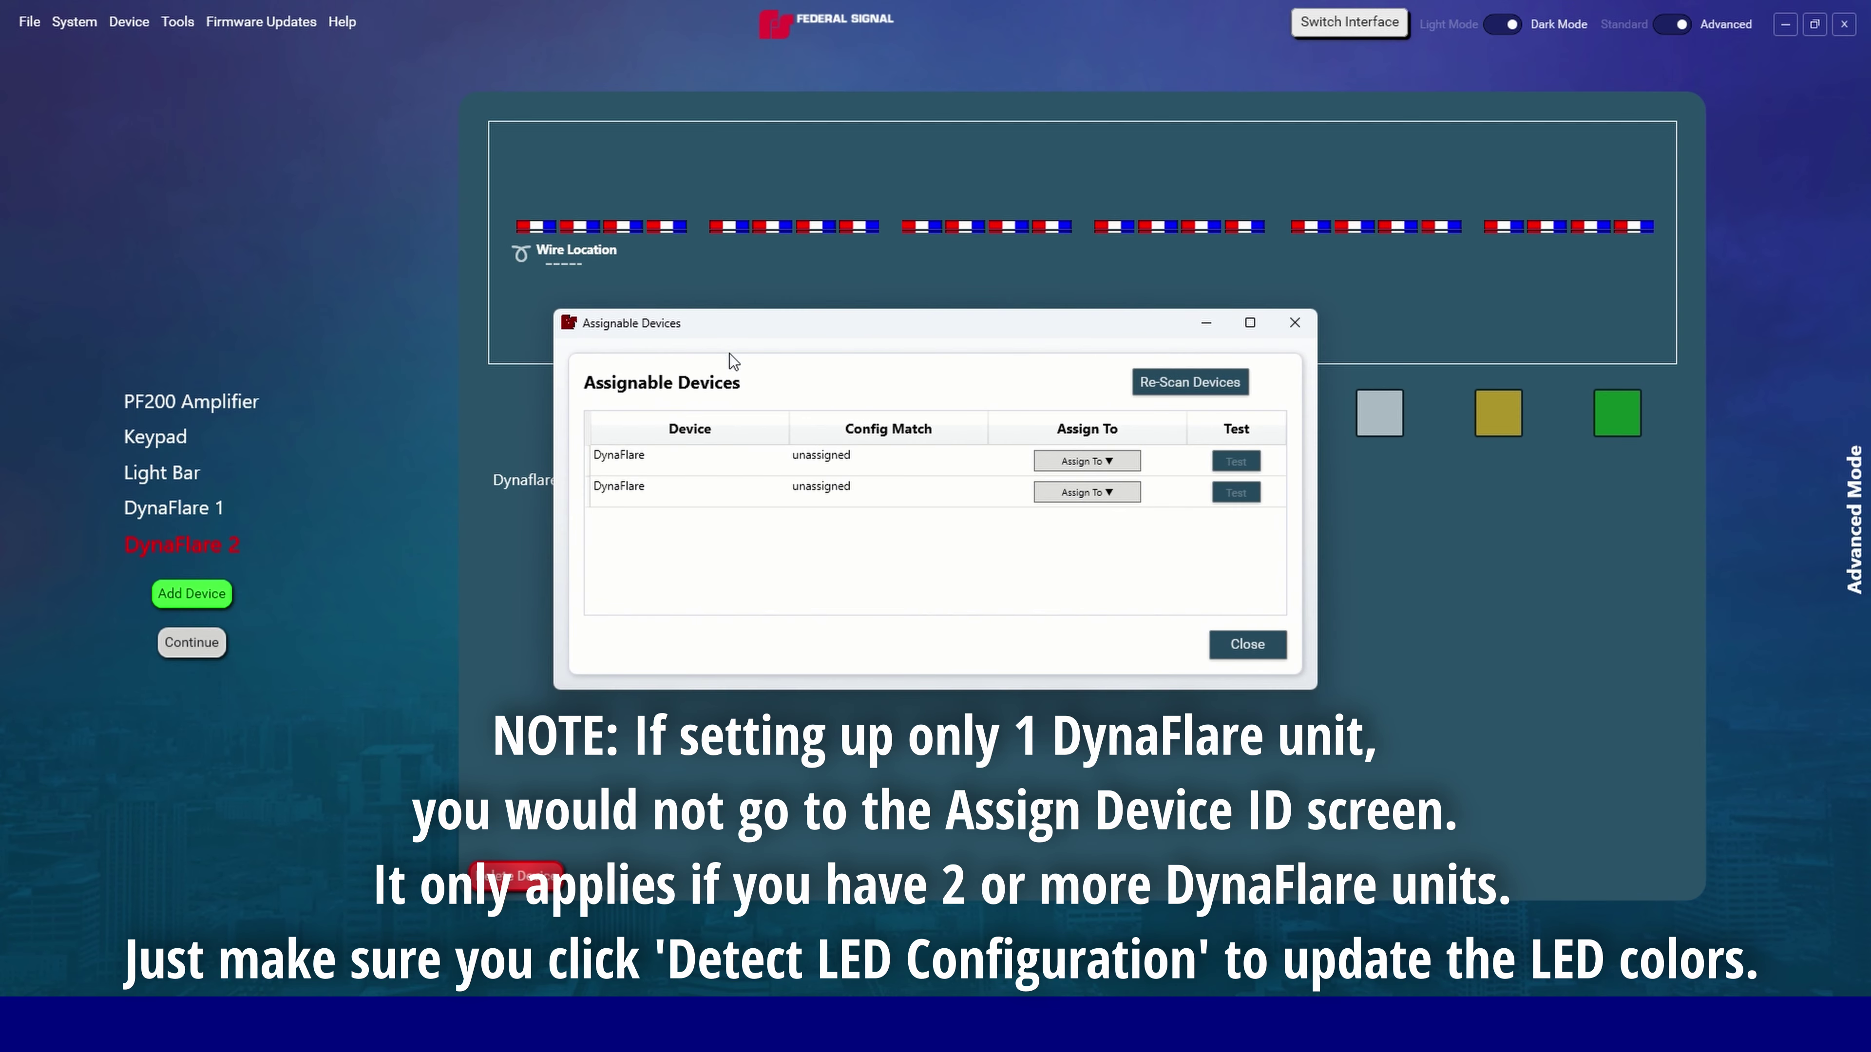
pyautogui.click(1087, 461)
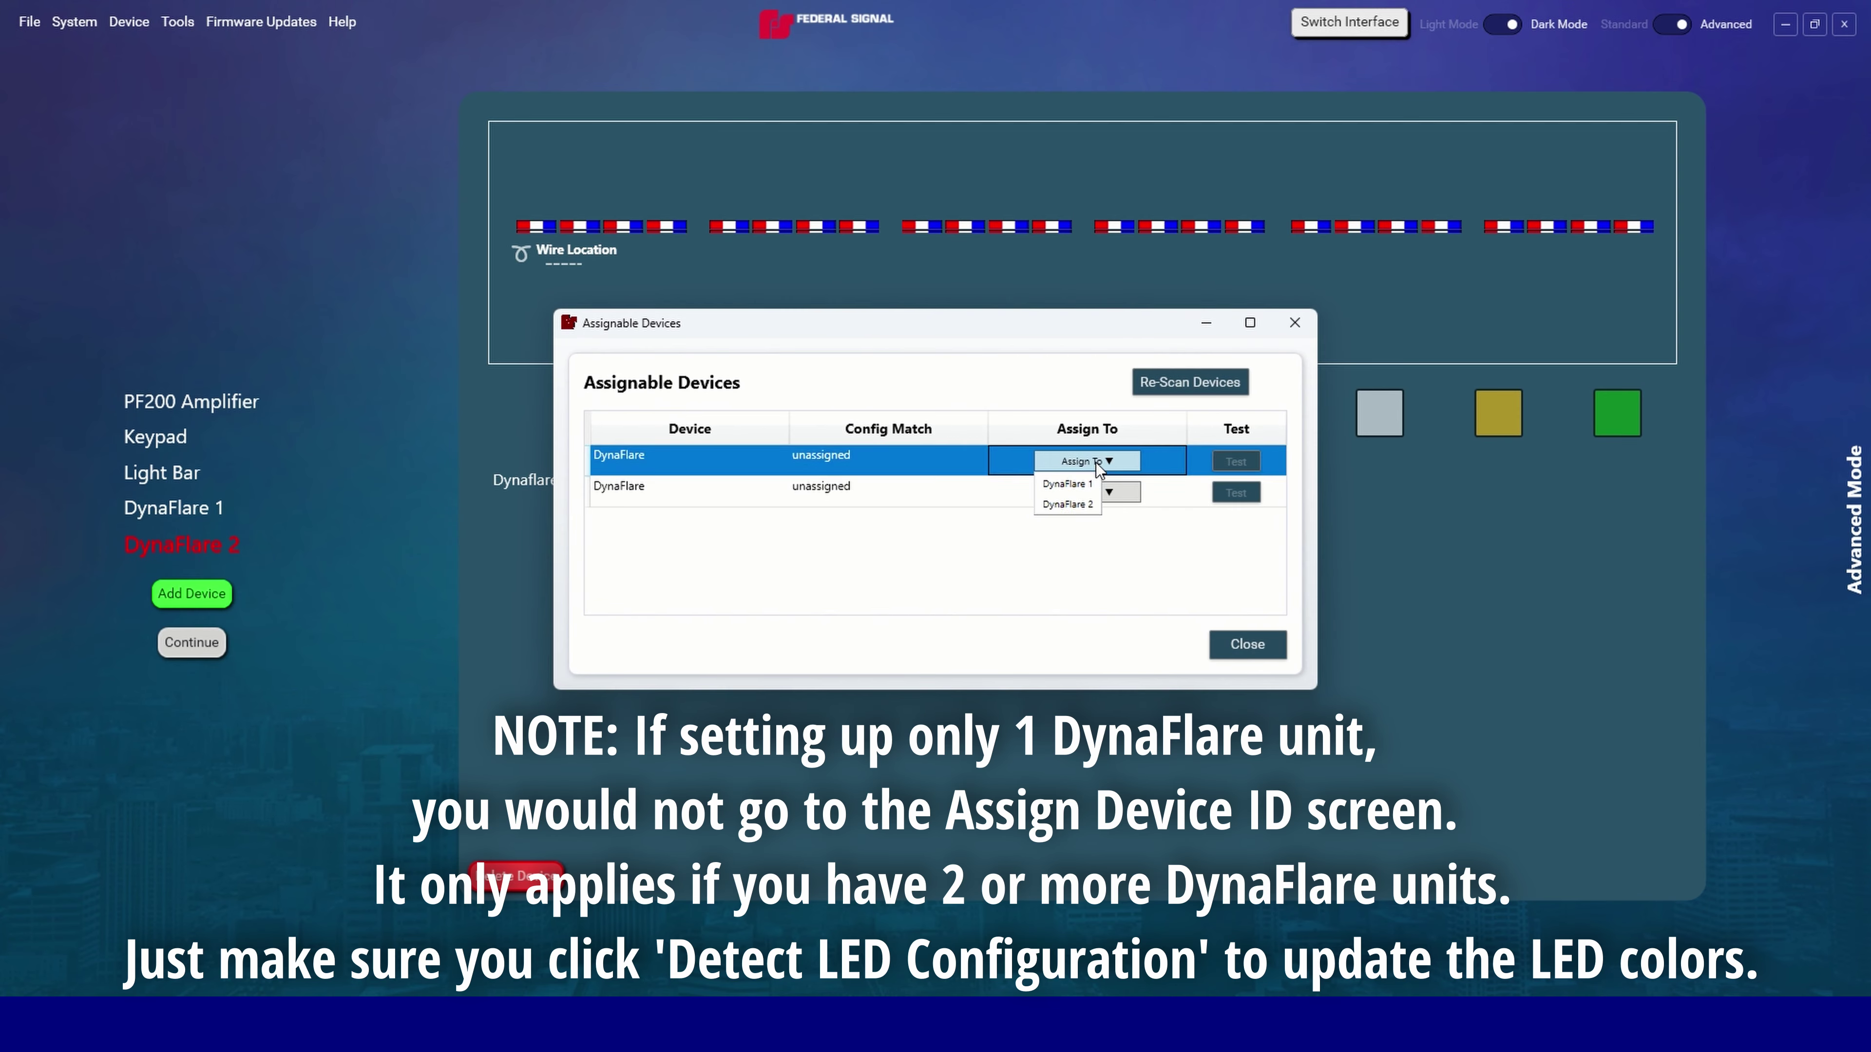
pyautogui.click(1079, 485)
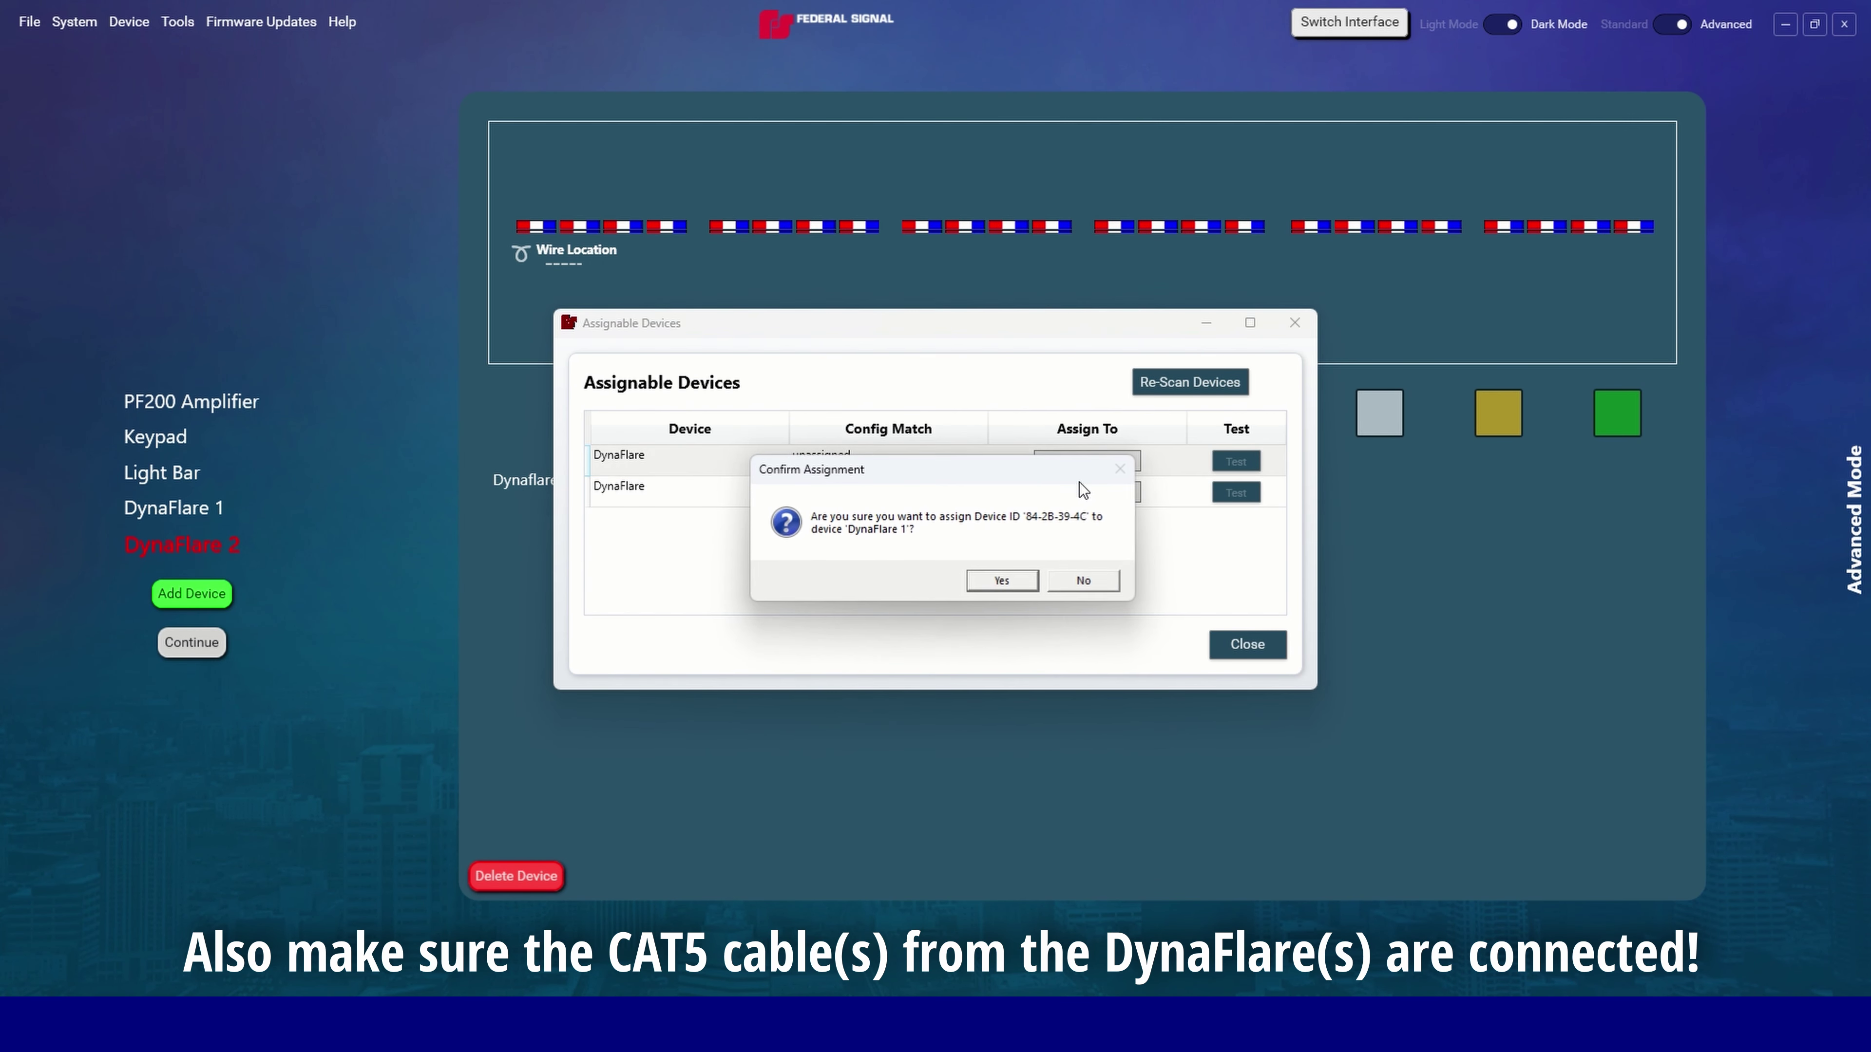
pyautogui.click(1014, 582)
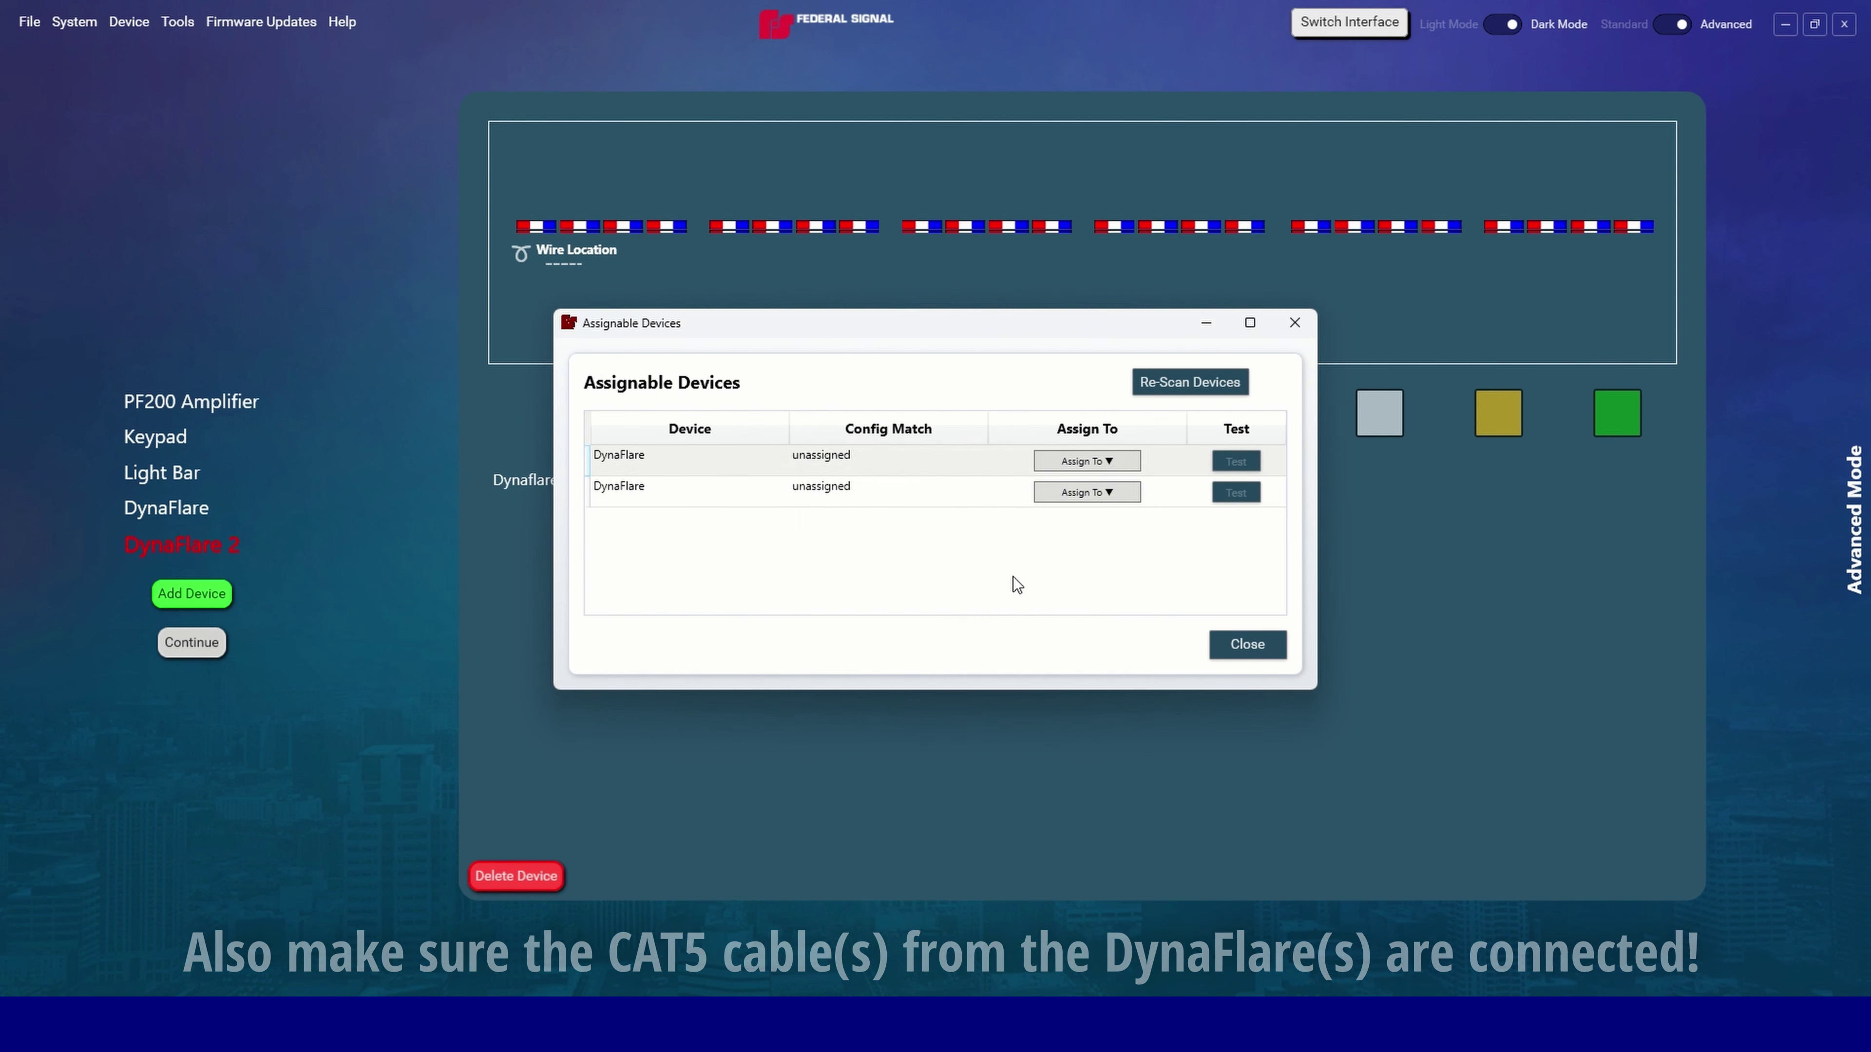
# - Assign the second detected DynaFlare unit to DynaFlare 2 and confirm the assignment
pyautogui.click(1102, 492)
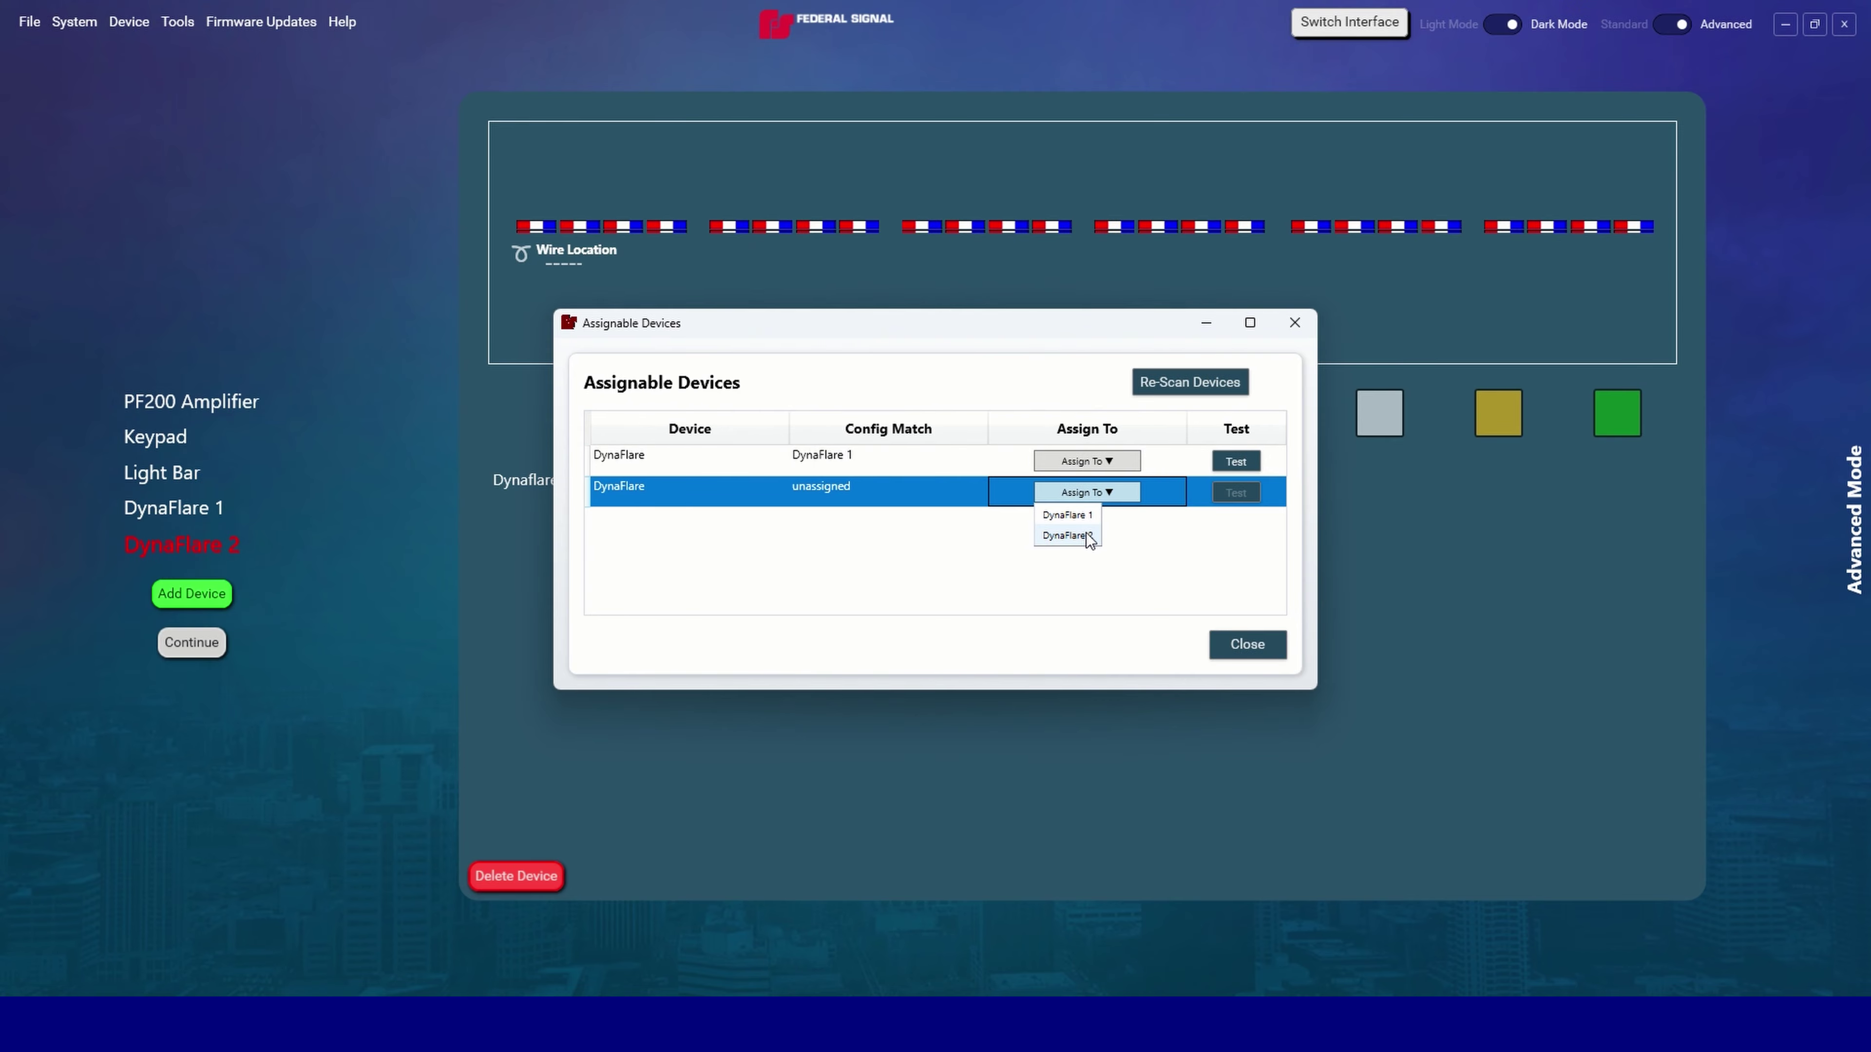
pyautogui.click(1087, 534)
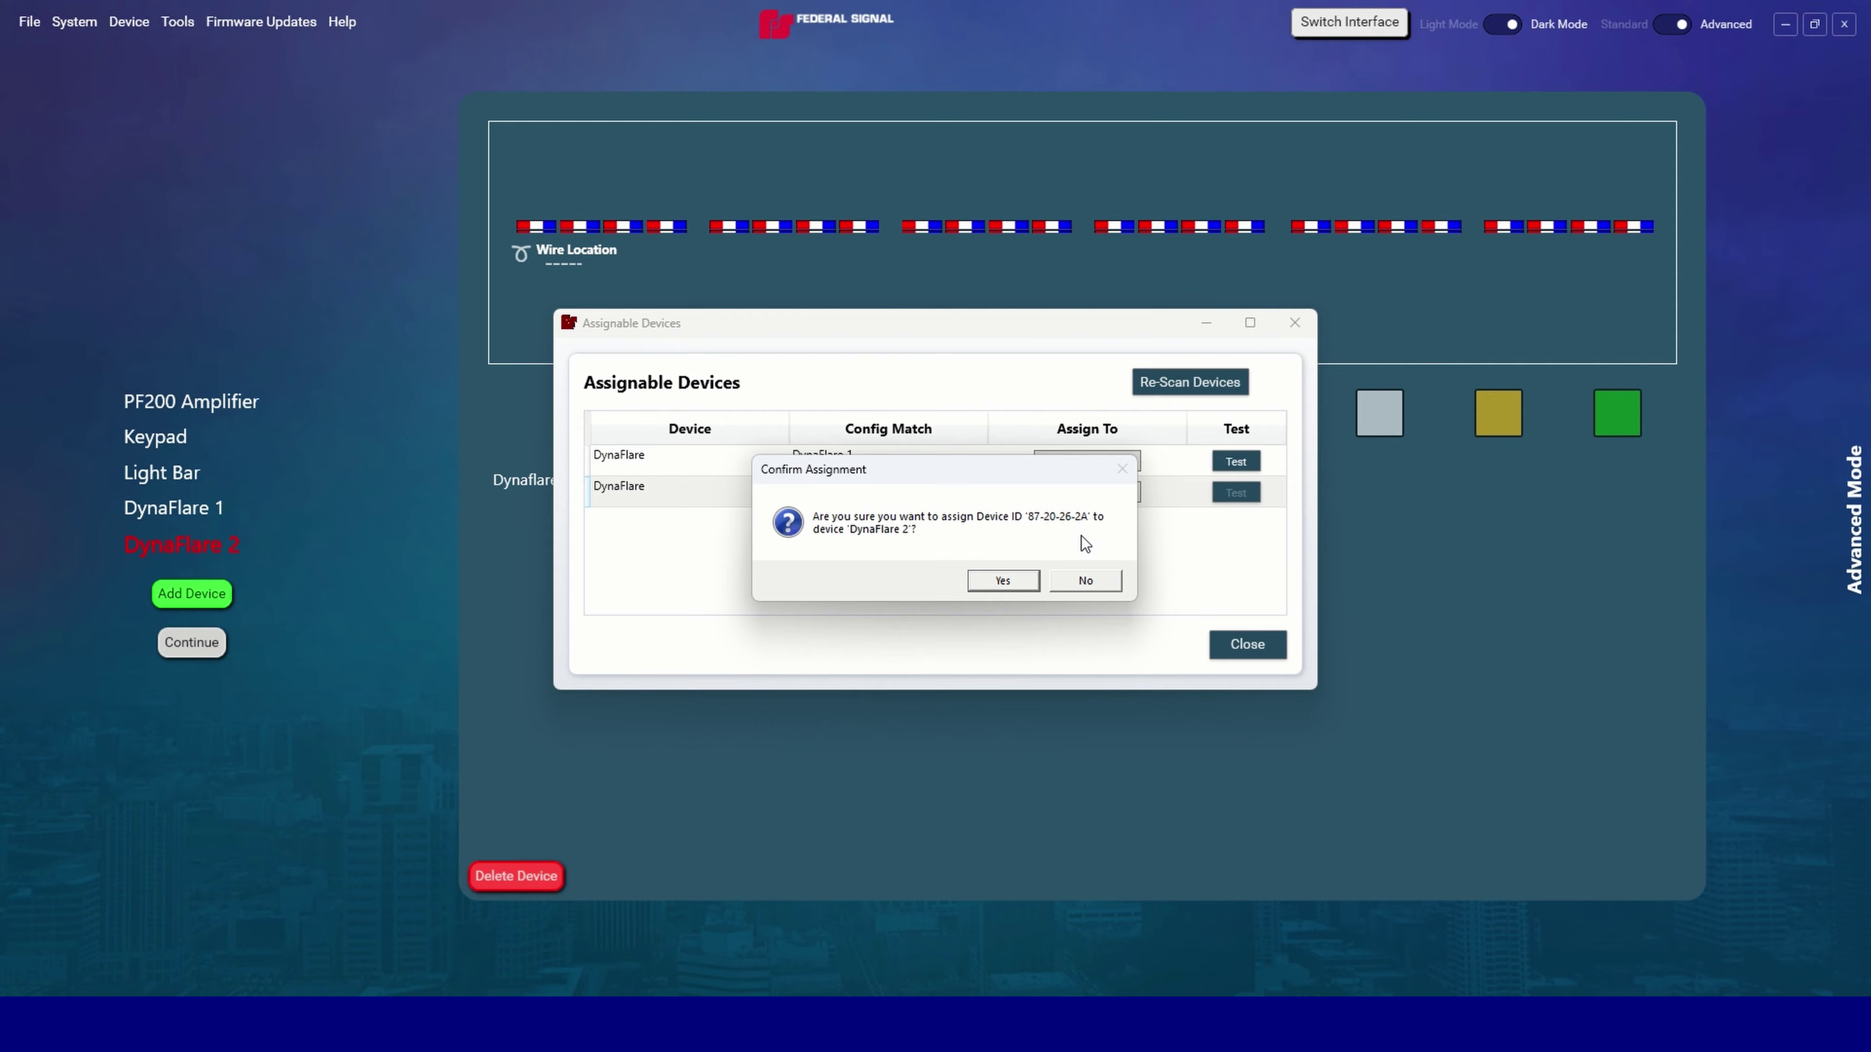
pyautogui.click(1015, 580)
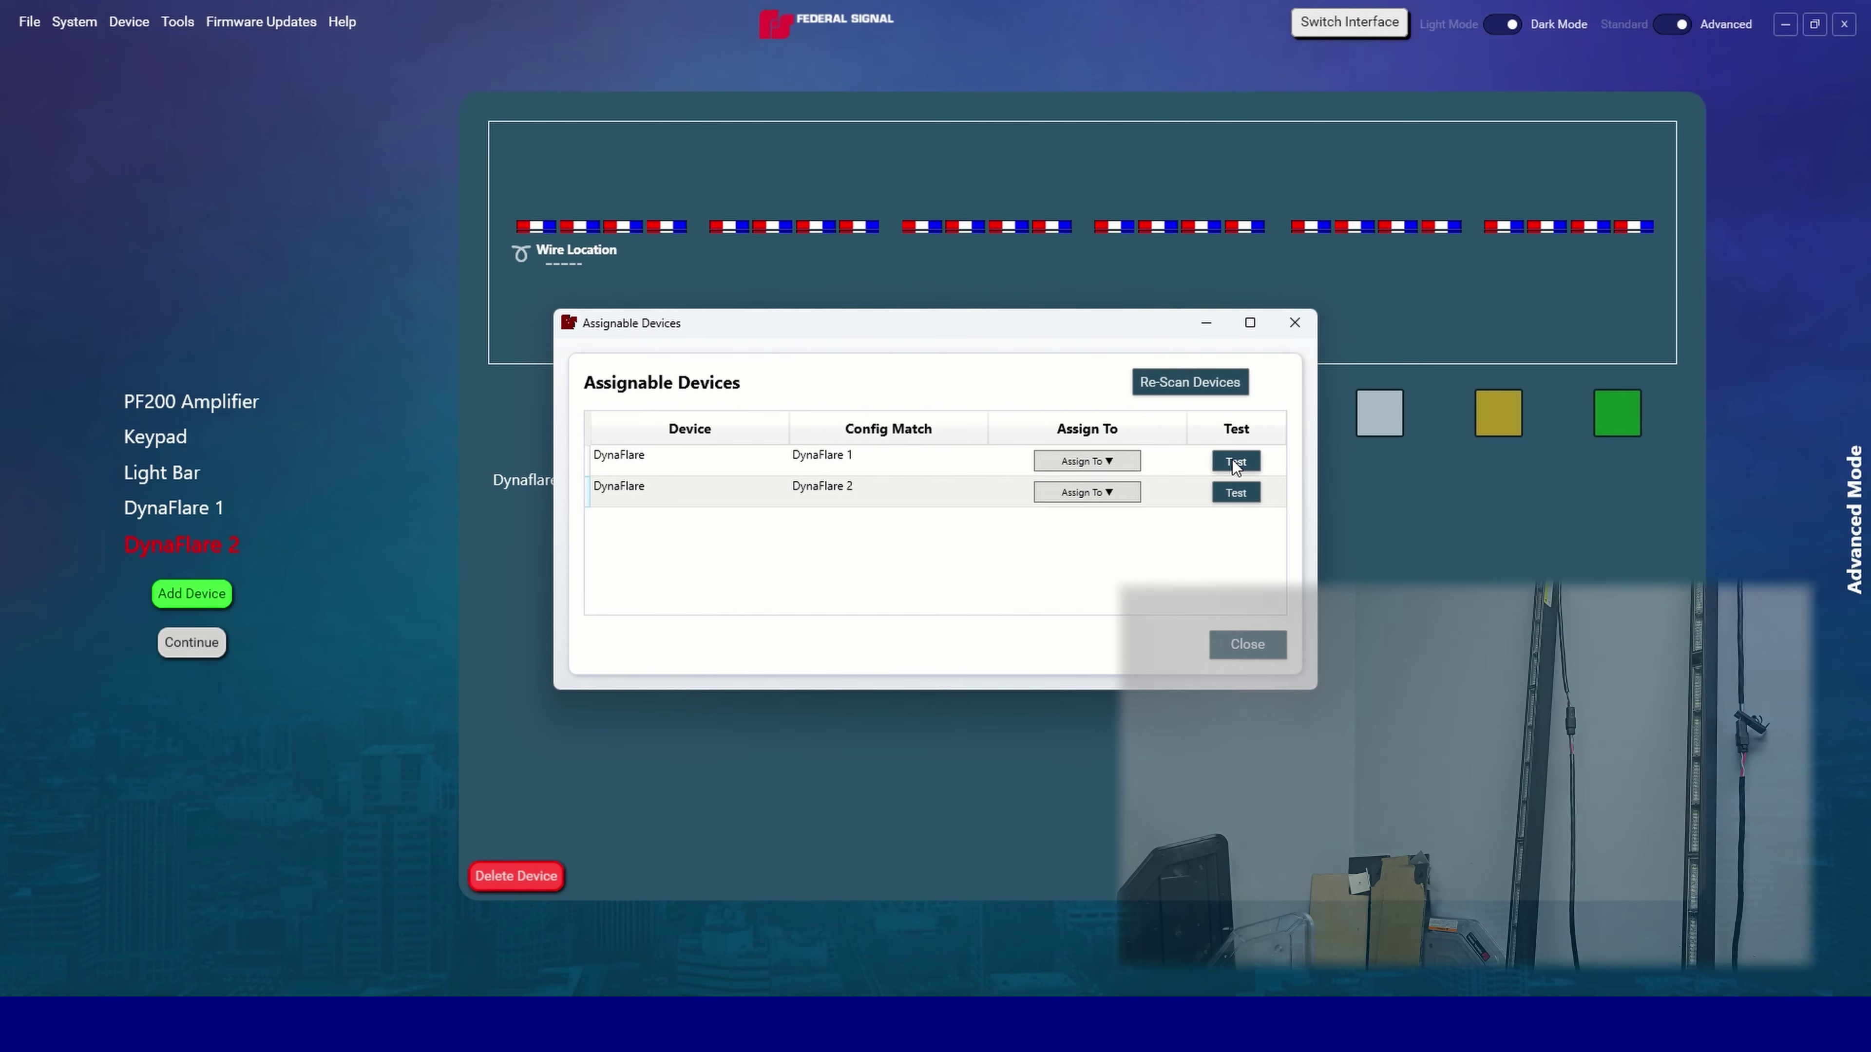
# - Test the lights of both assigned DynaFlare units and close the device assignment window
pyautogui.click(1232, 460)
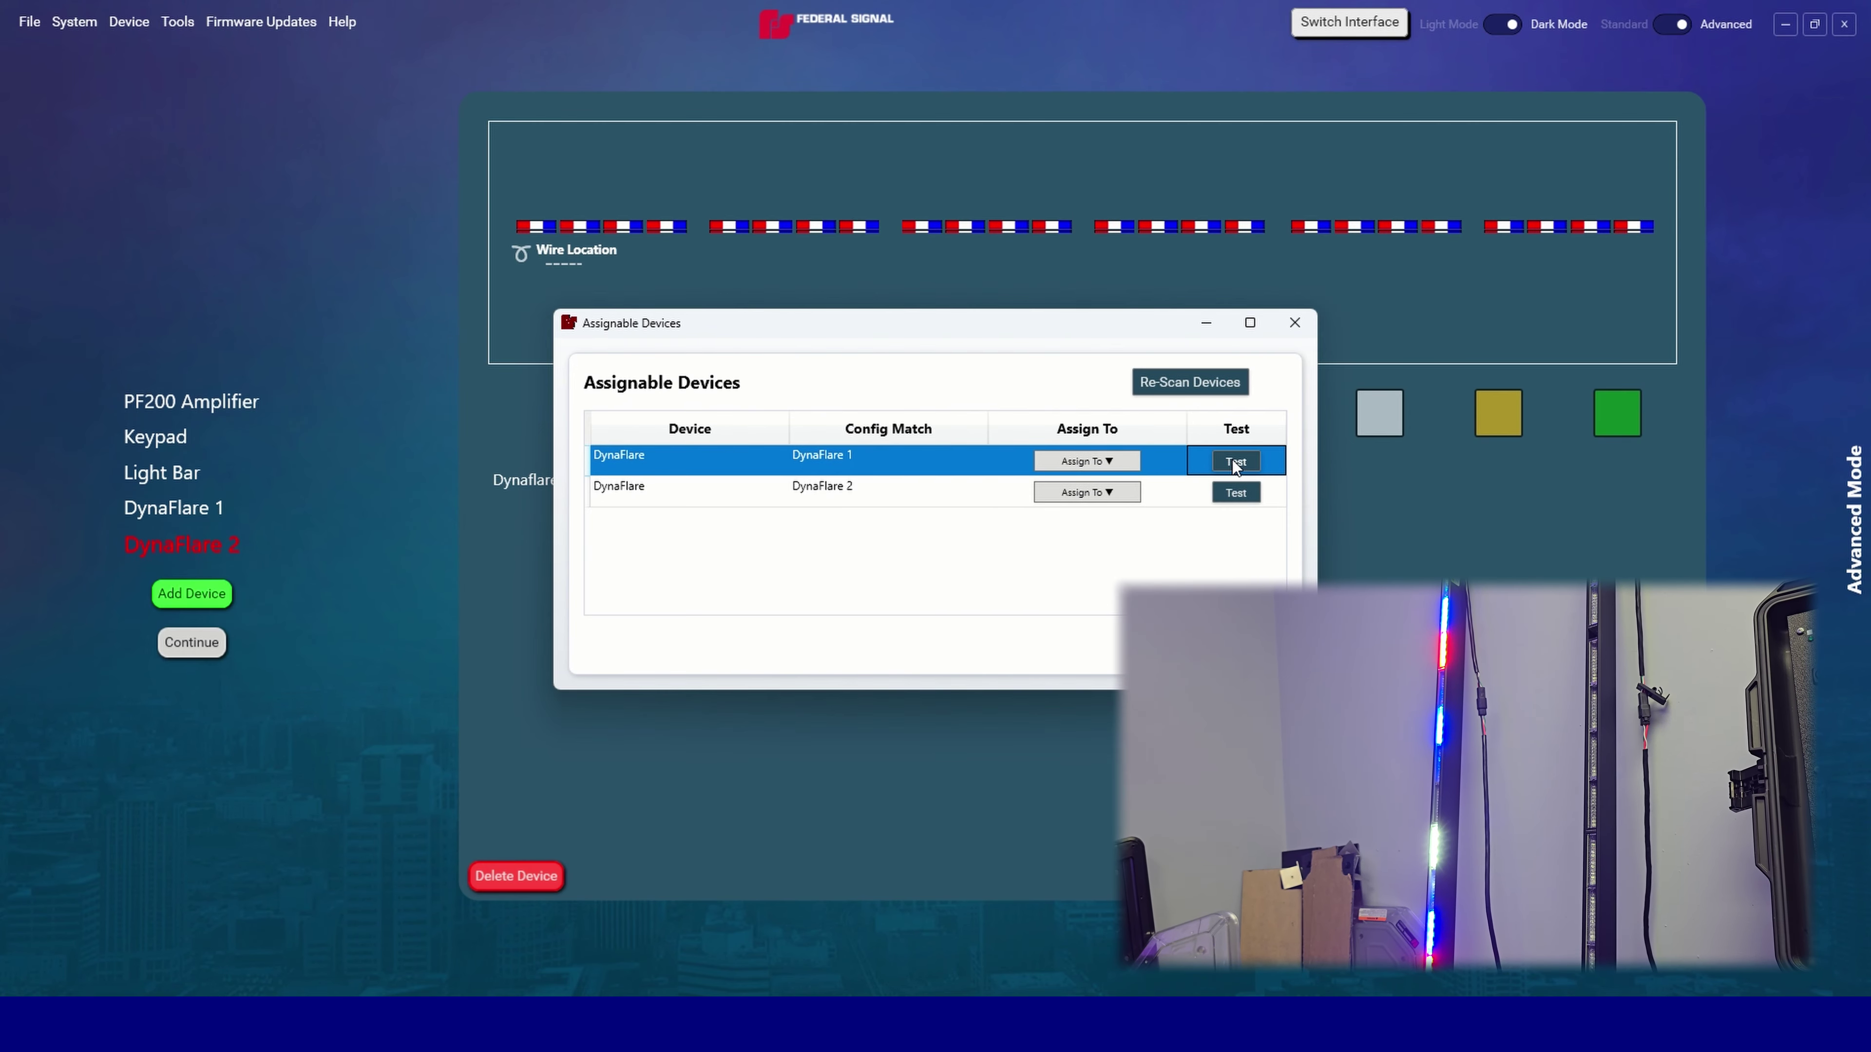
pyautogui.click(1233, 493)
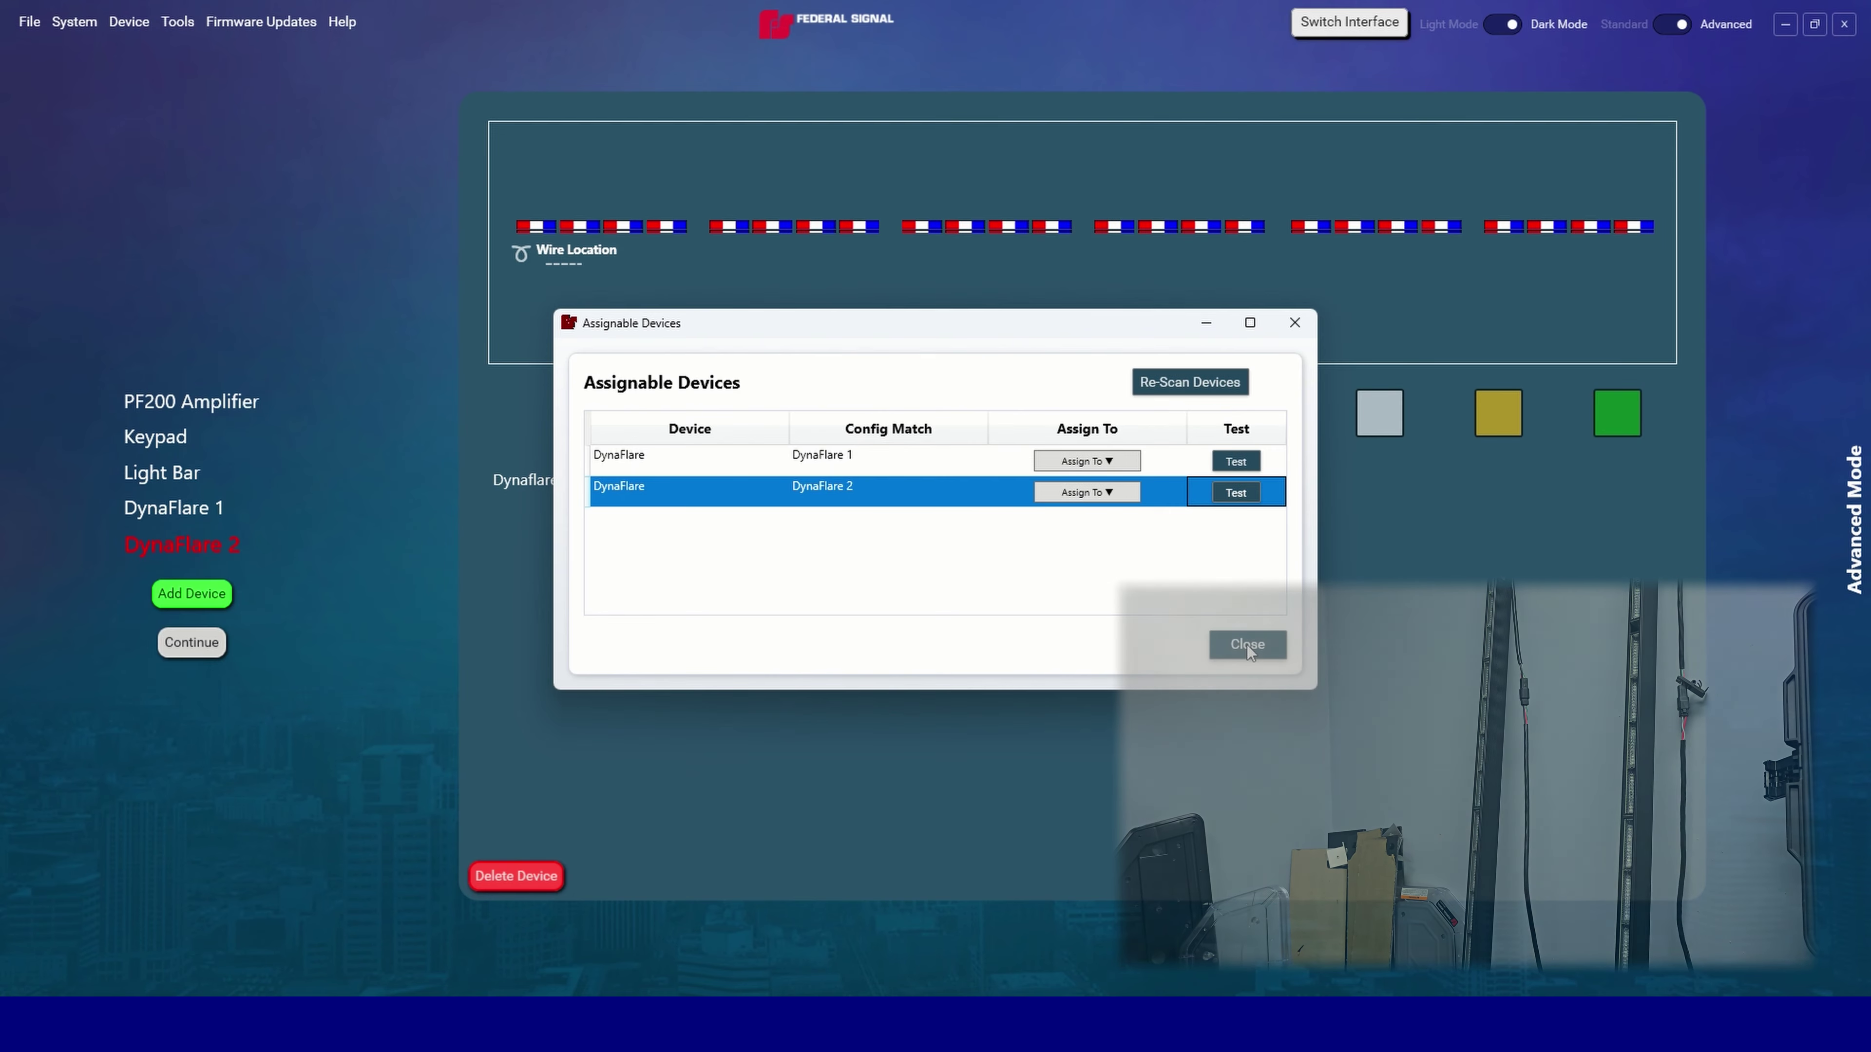
pyautogui.click(1247, 645)
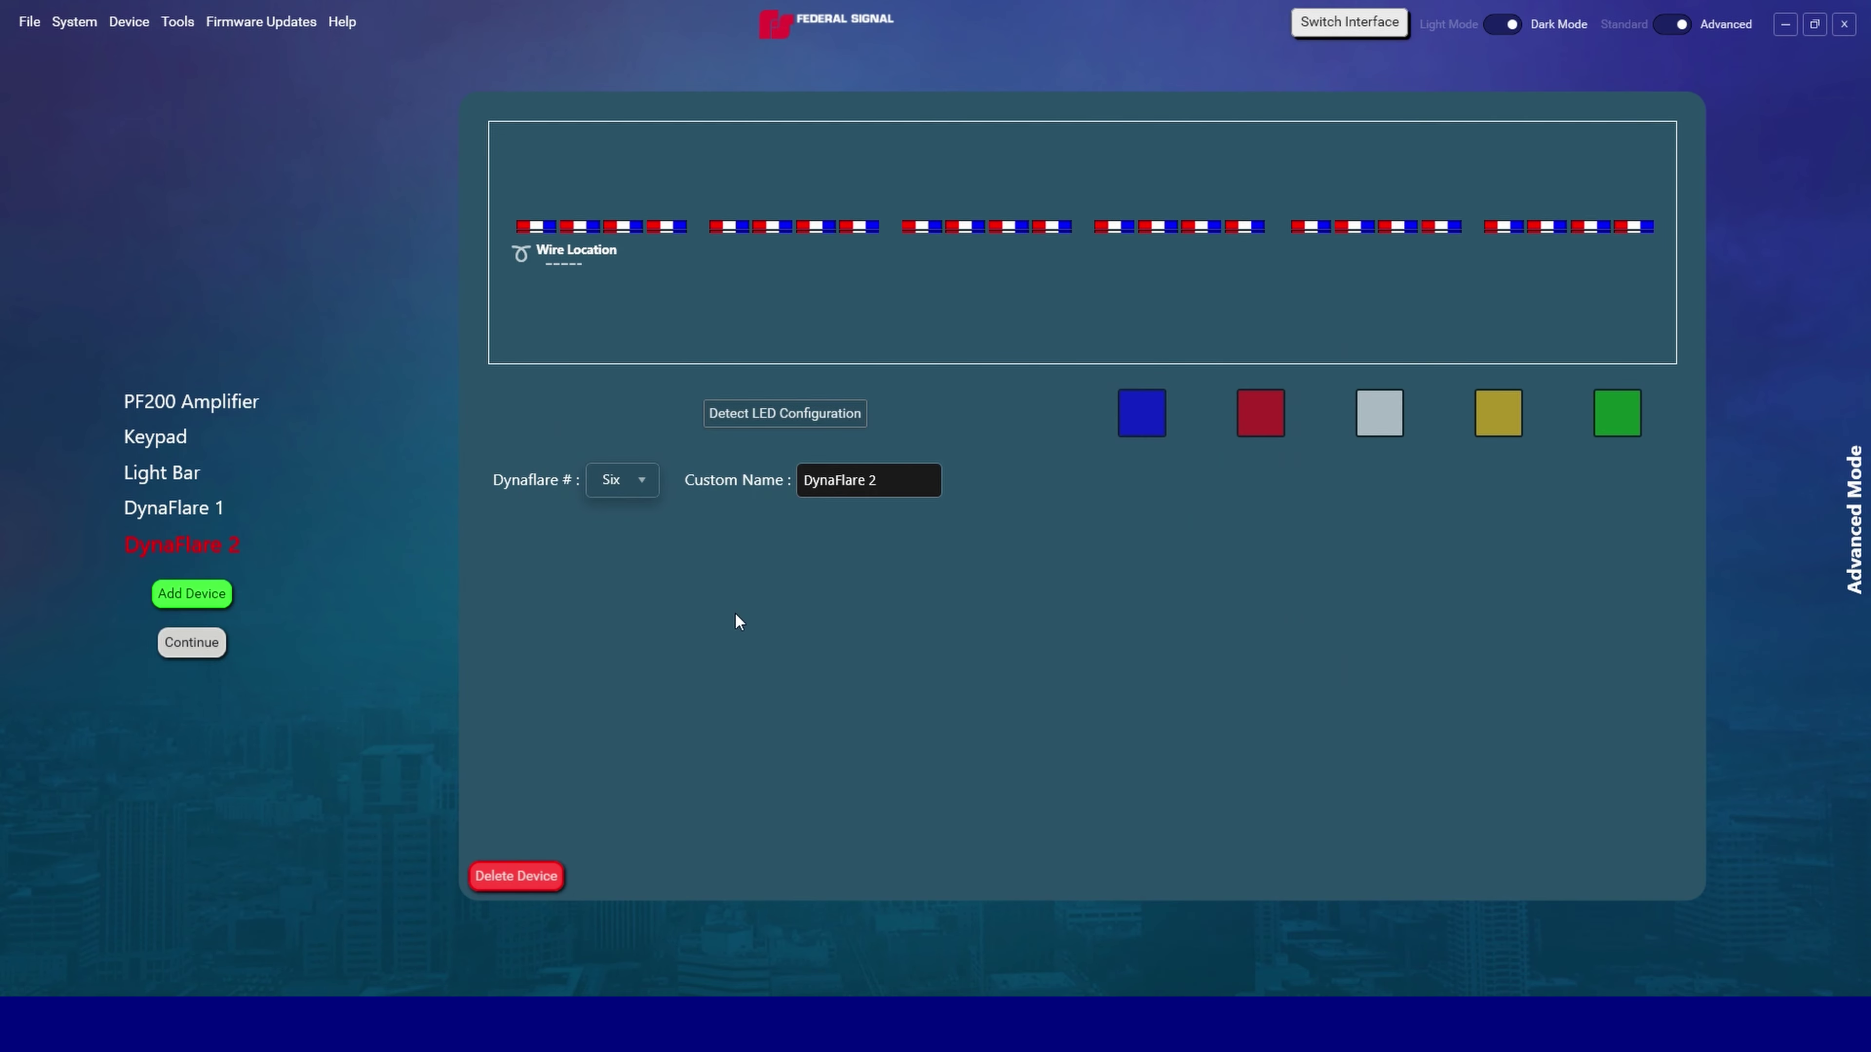
# - Change the custom name of DynaFlare 1 to DynaFlare Driver
pyautogui.click(219, 520)
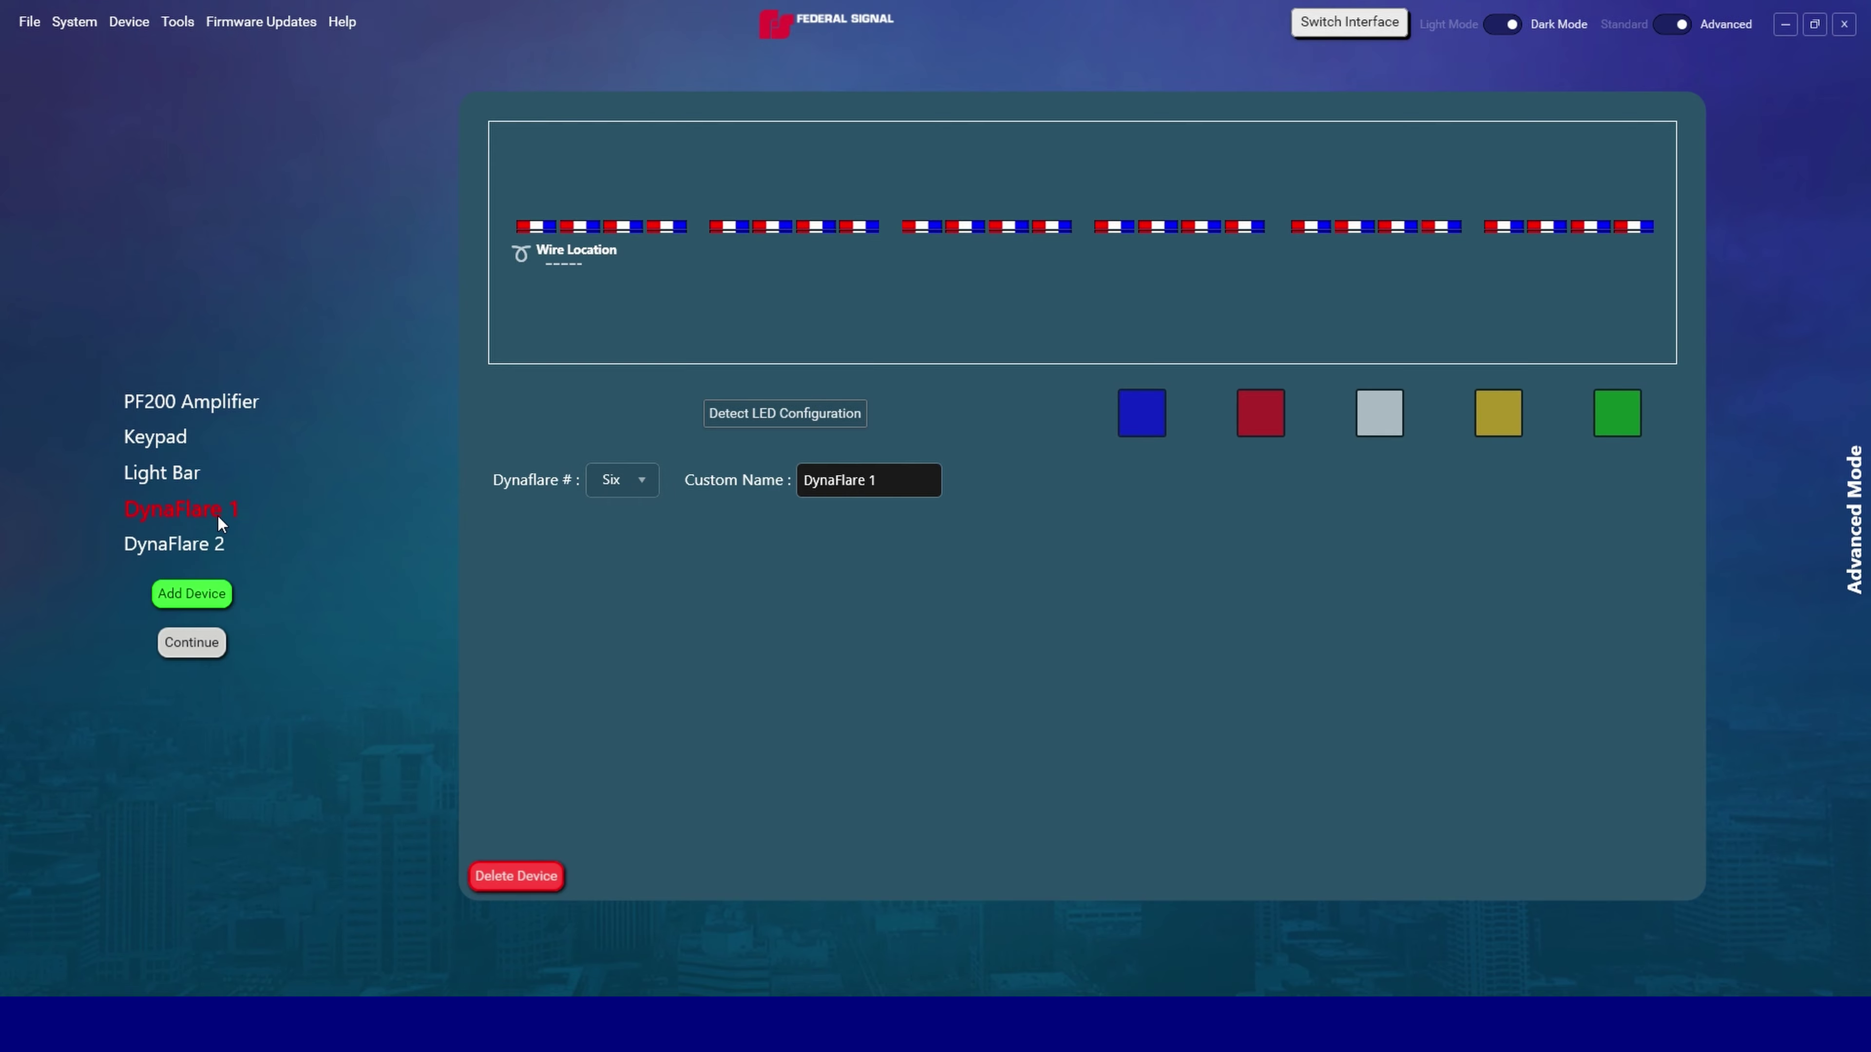
pyautogui.click(903, 478)
pyautogui.press('BackSpace')
pyautogui.write('Driver')
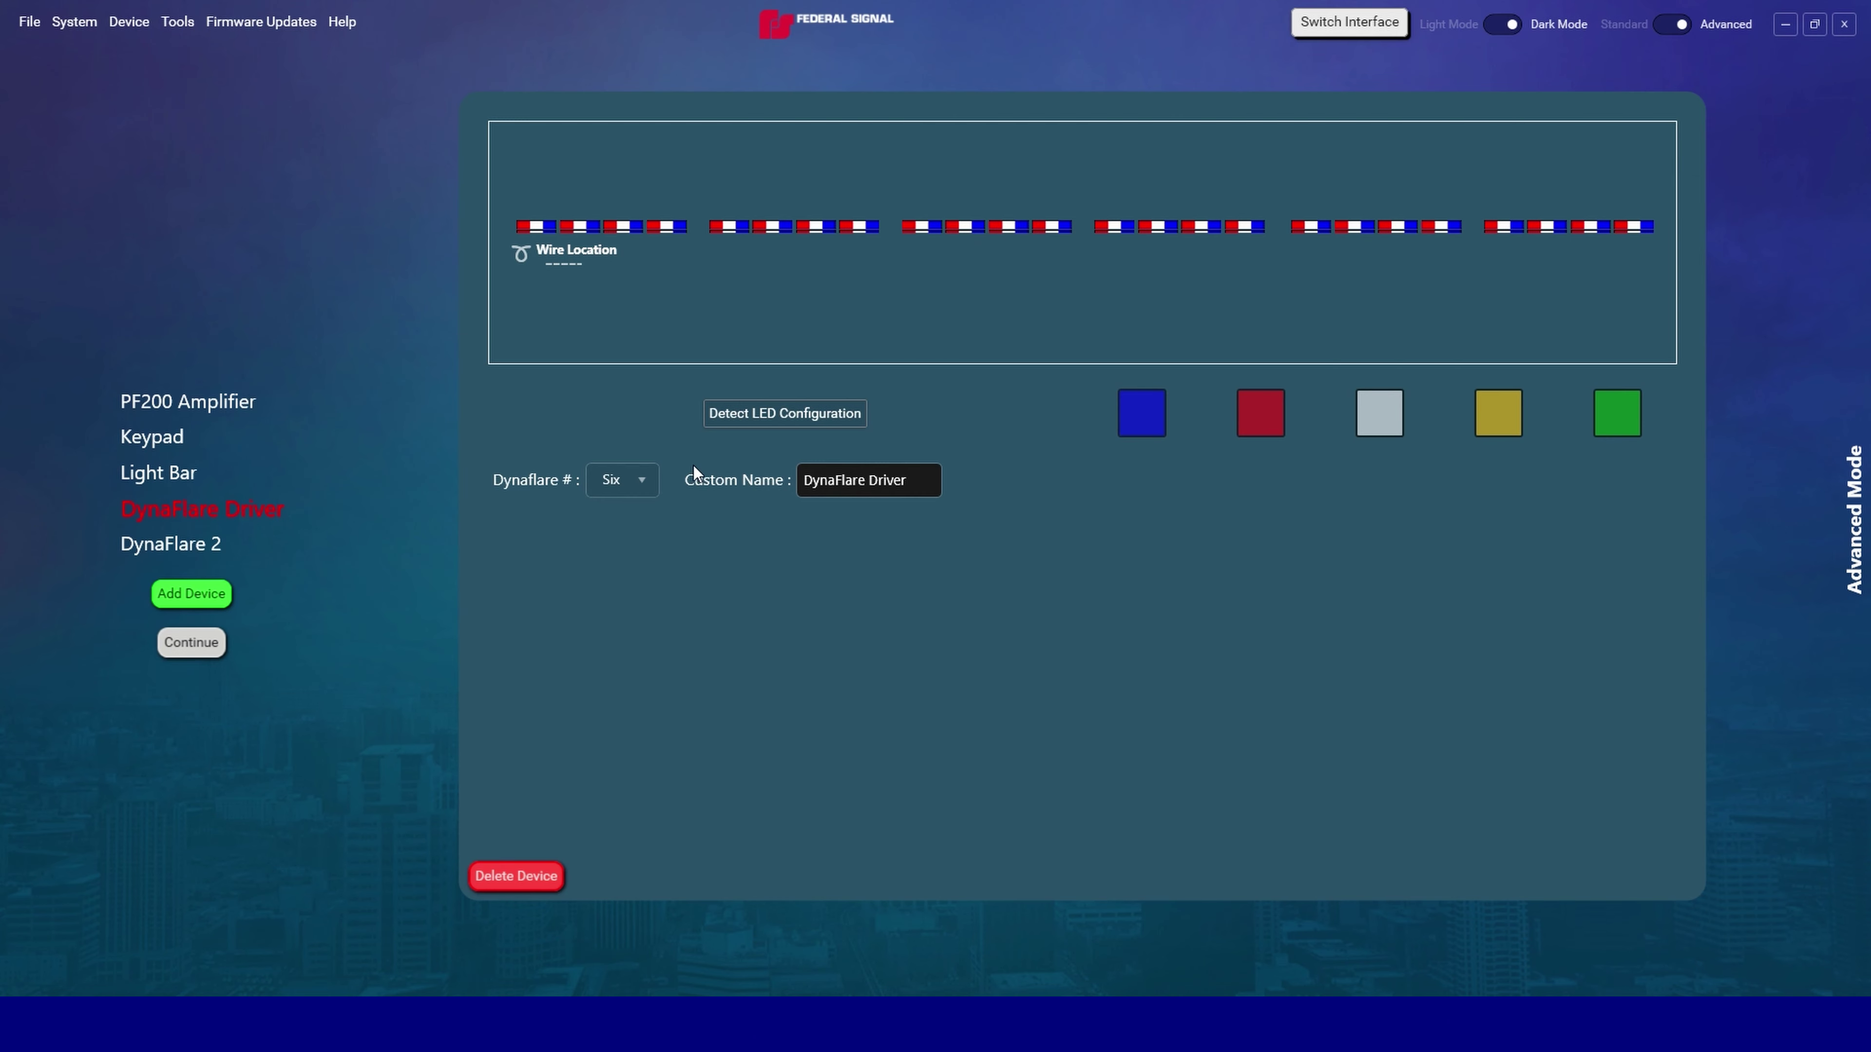
# - Change the custom name of DynaFlare 2 to DynaFlare Passenger
pyautogui.click(217, 549)
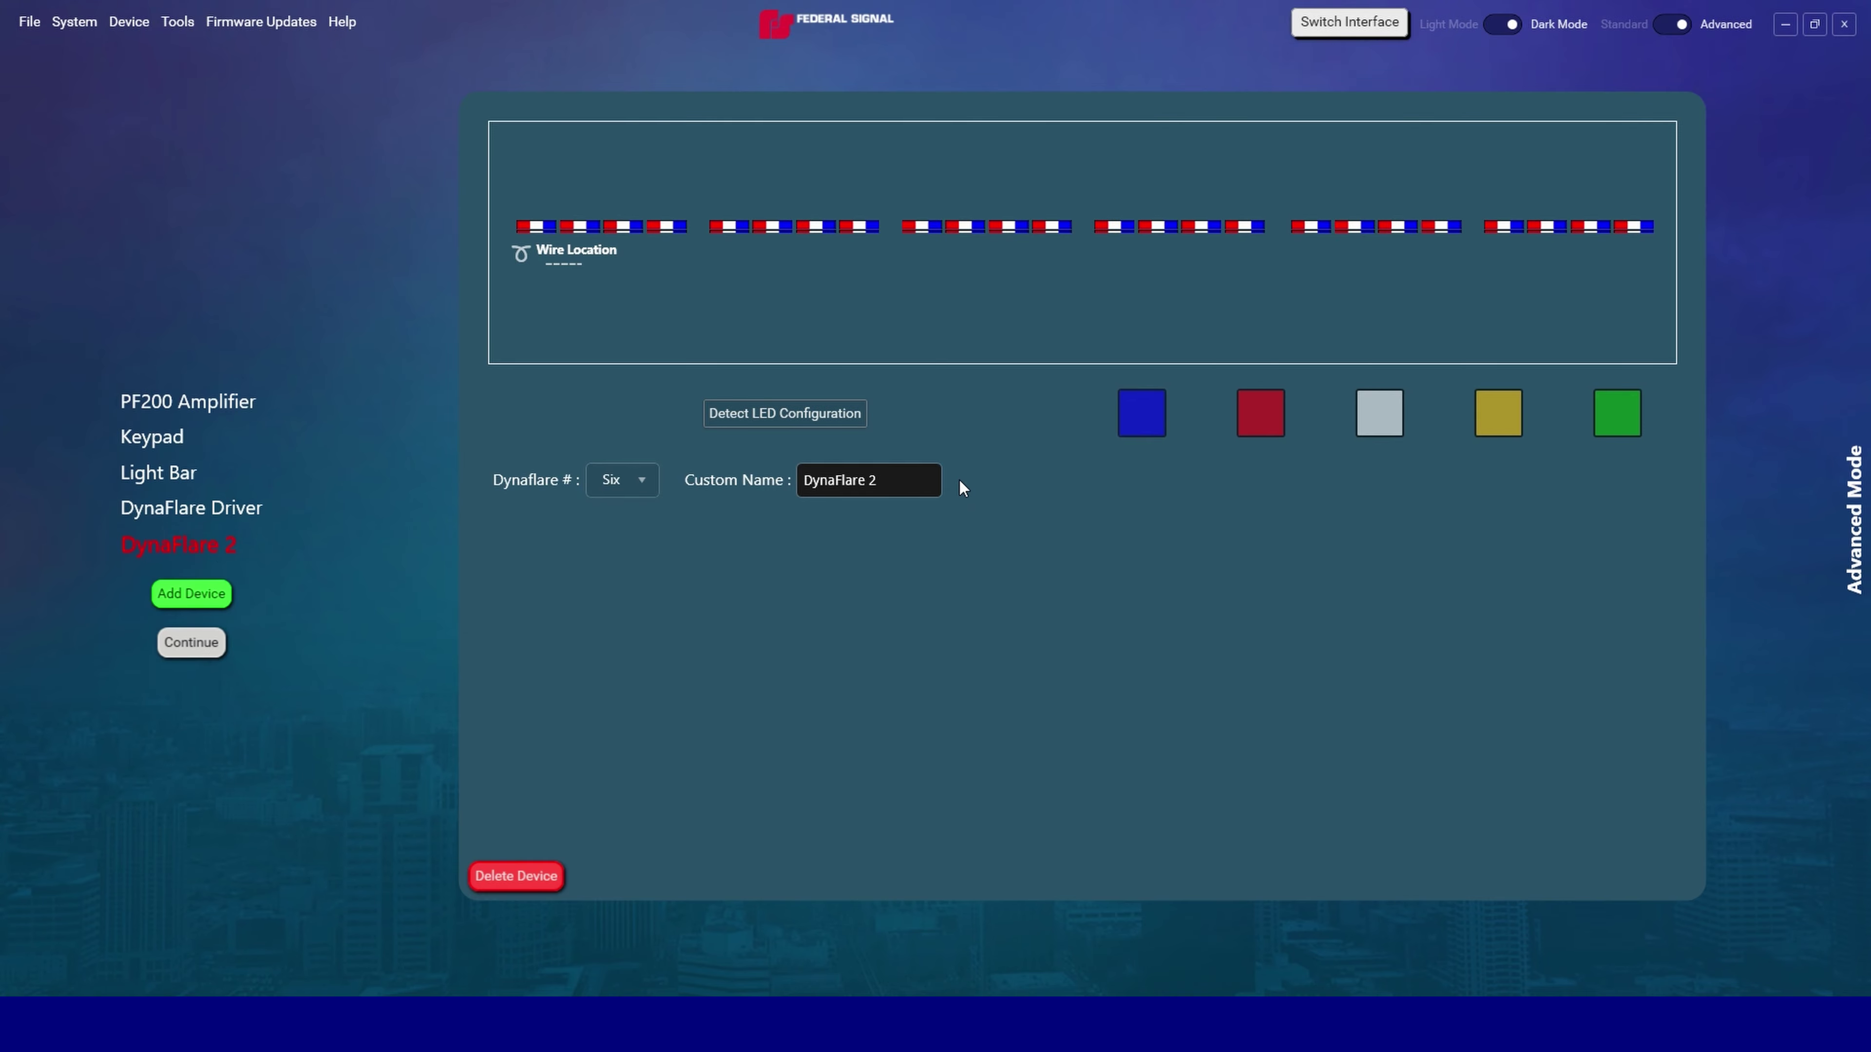
pyautogui.click(911, 480)
pyautogui.press('BackSpace')
pyautogui.write('Passengf')
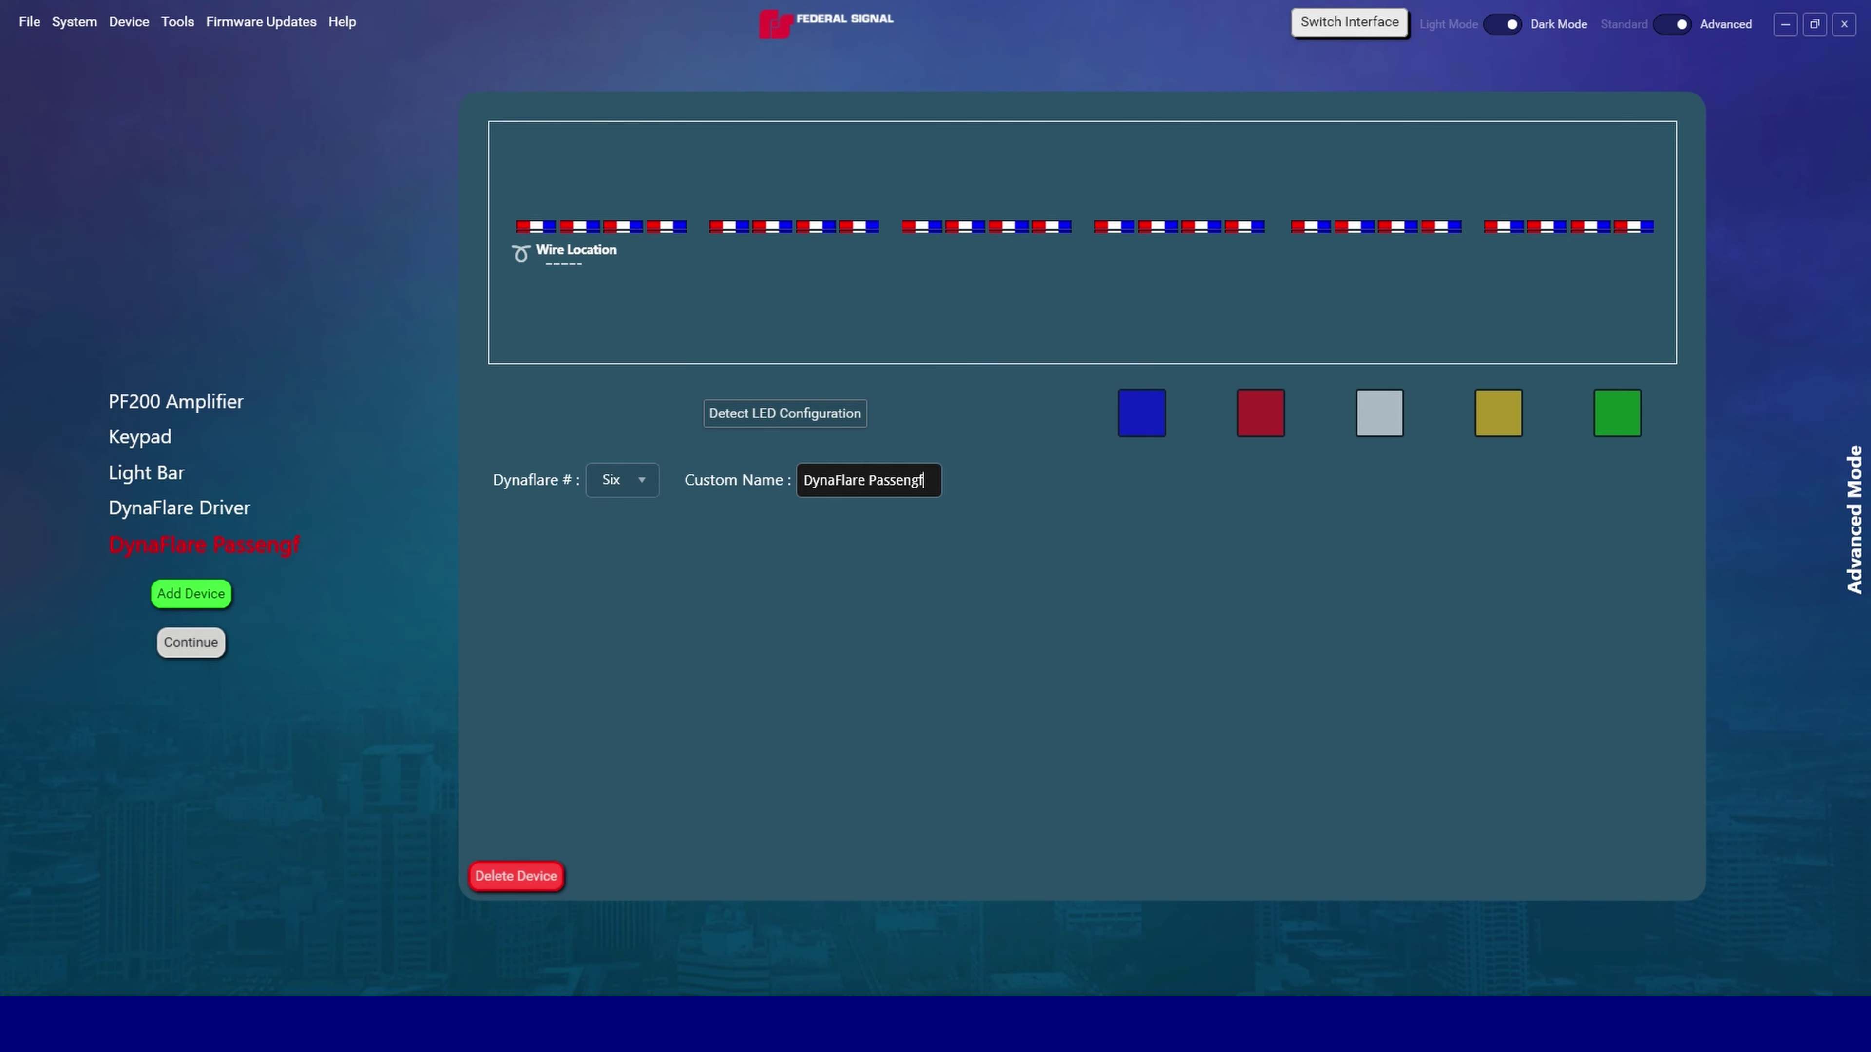
pyautogui.press('BackSpace')
pyautogui.write('er')
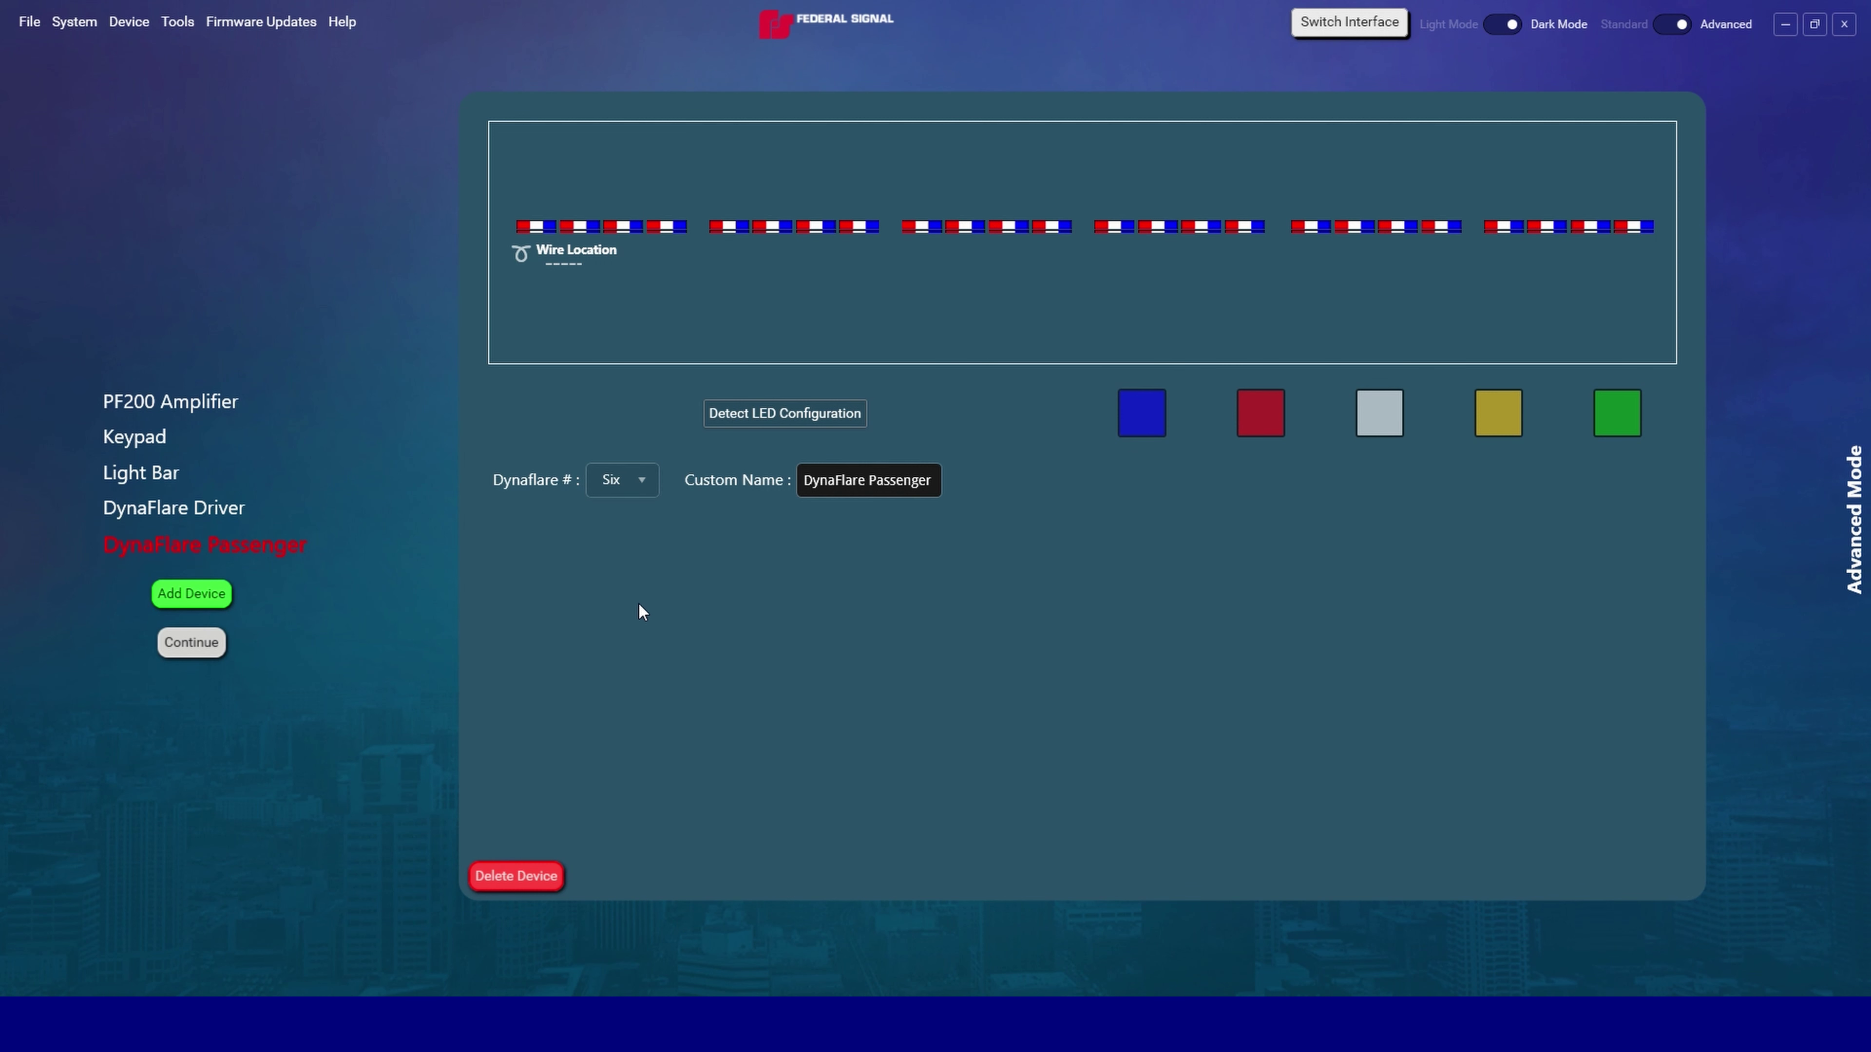
# - Leave the hardware setup for the button configuration and select the SM LRCO button for programming
pyautogui.click(193, 642)
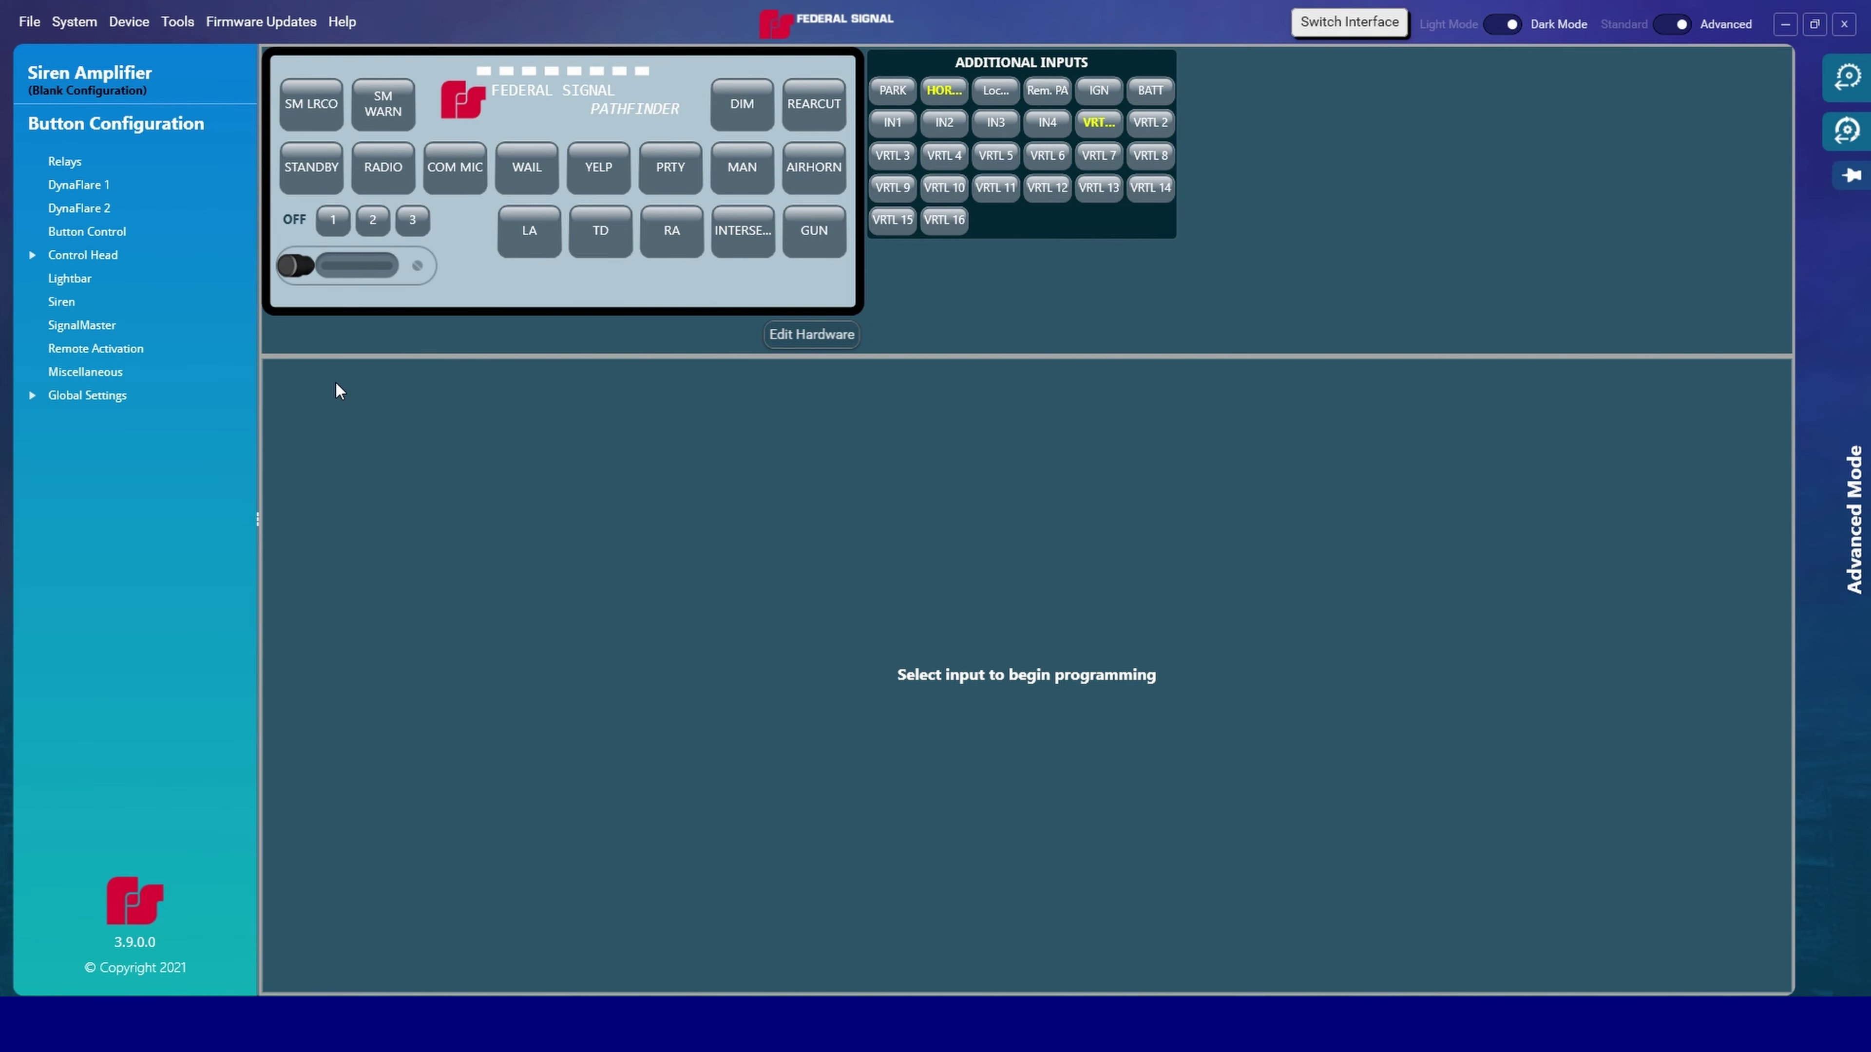
pyautogui.click(335, 103)
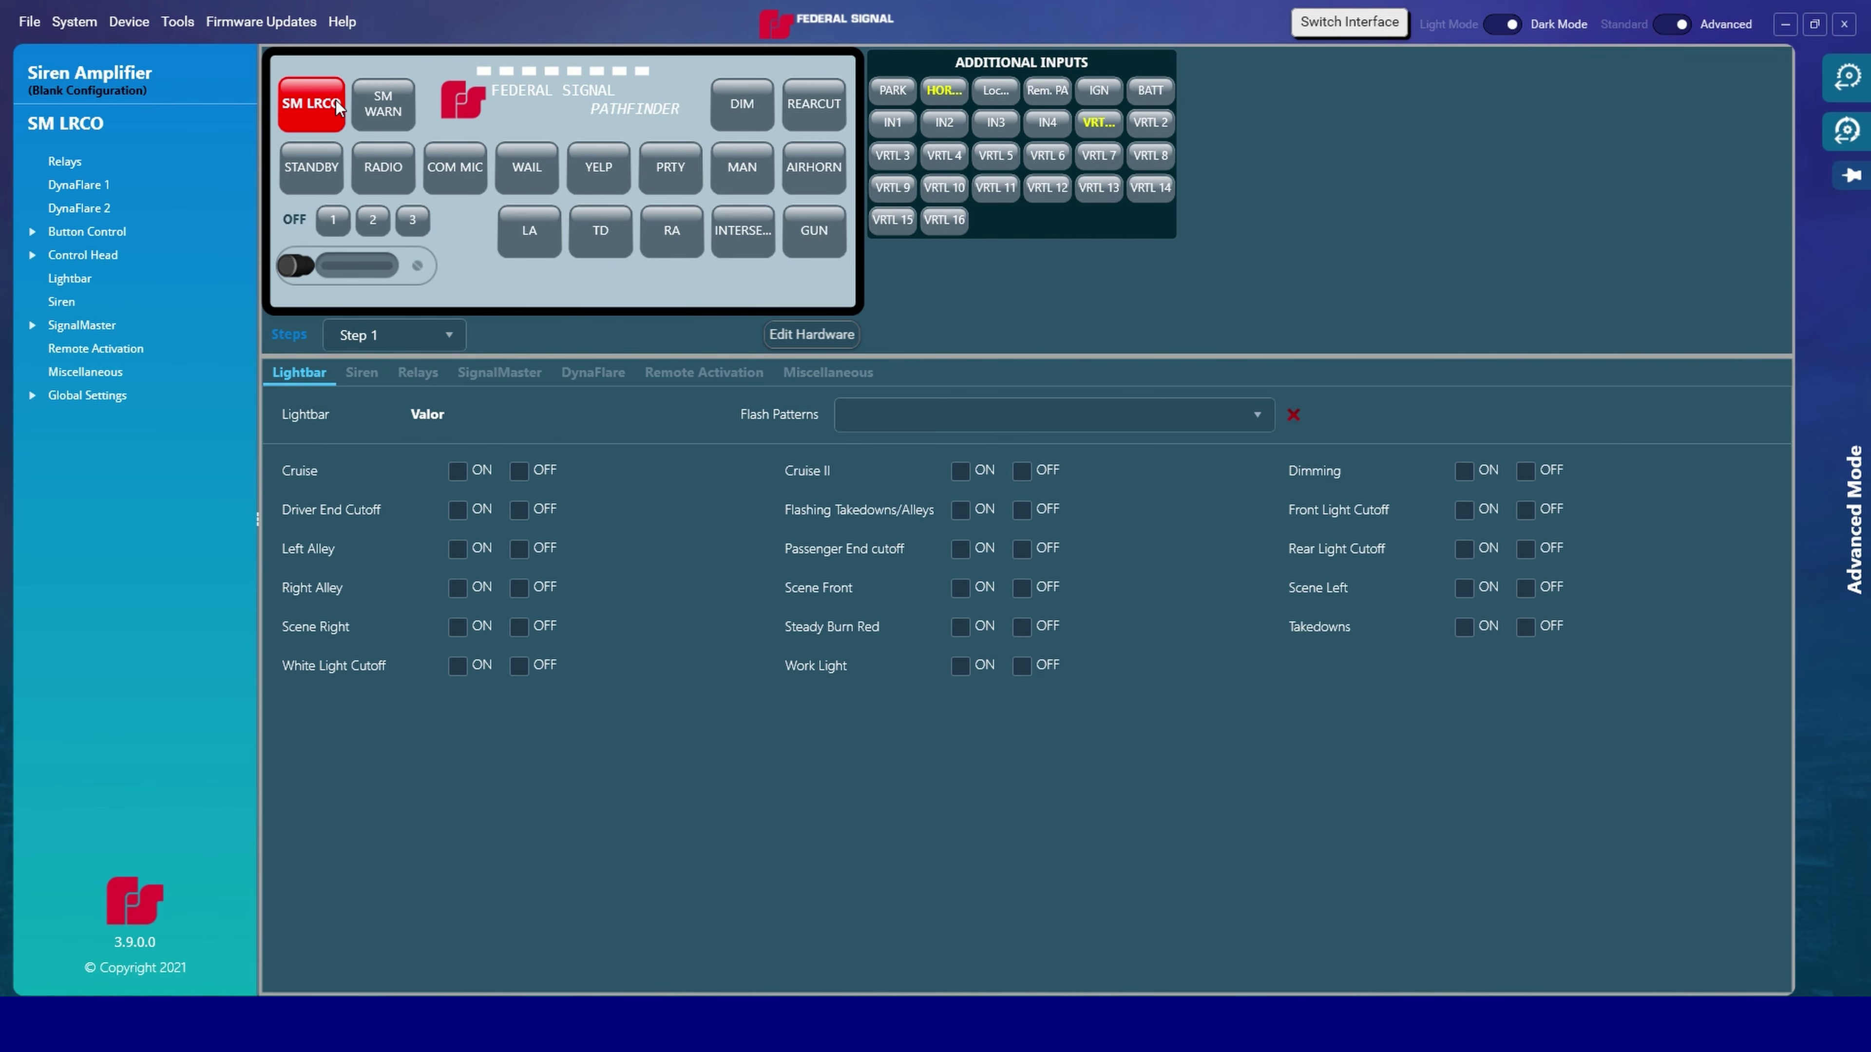